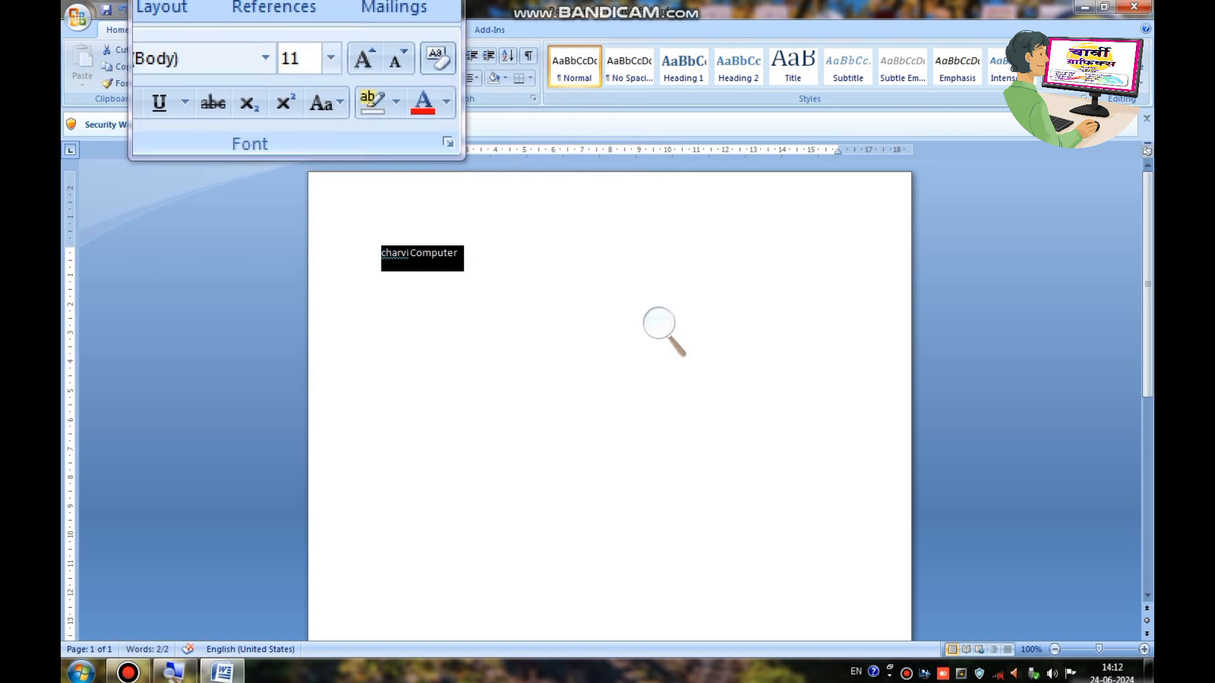
# Step: Set the font size of the selected "charvi Computer" text to 72
pyautogui.click(313, 56)
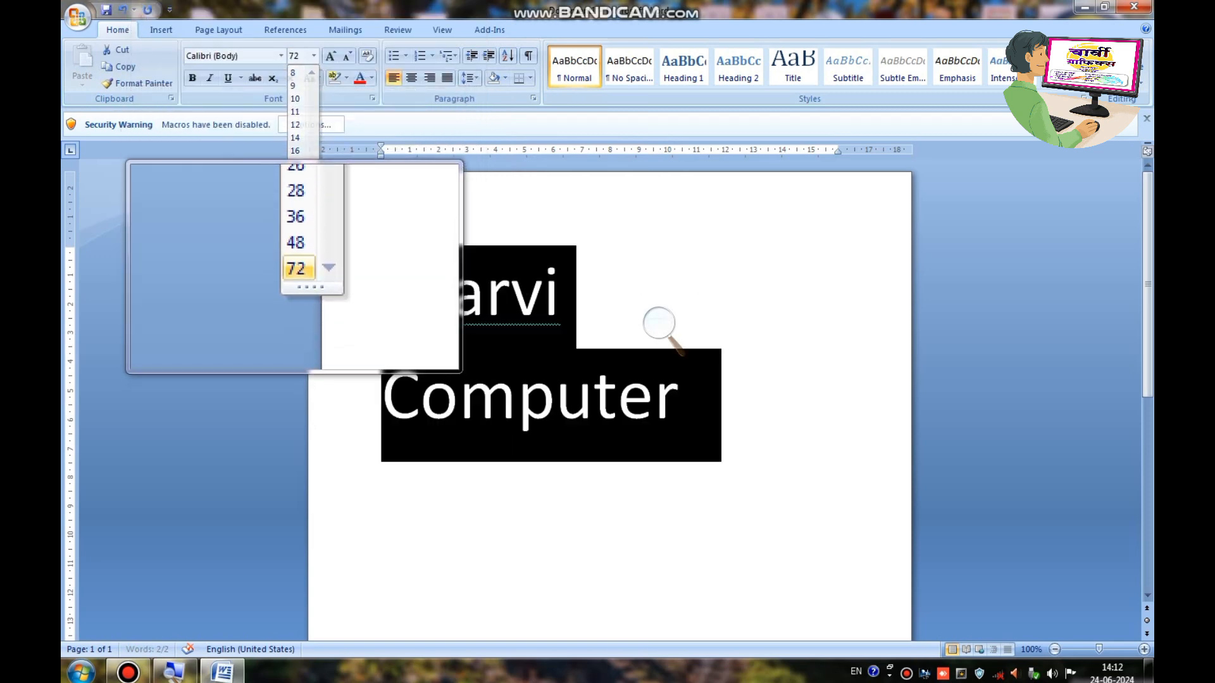
pyautogui.click(296, 271)
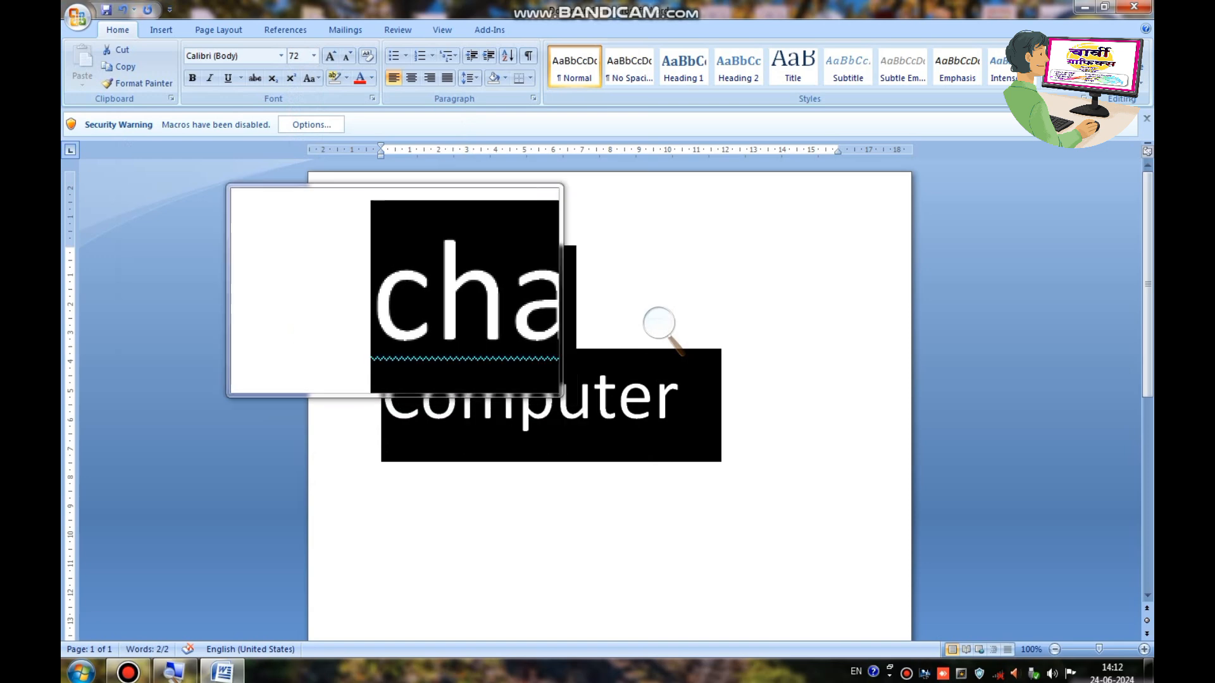
# Step: Give the "charvi Computer" paragraph an arrowhead bullet, and switch it to the 1. 2. 3. numbering format
pyautogui.click(387, 294)
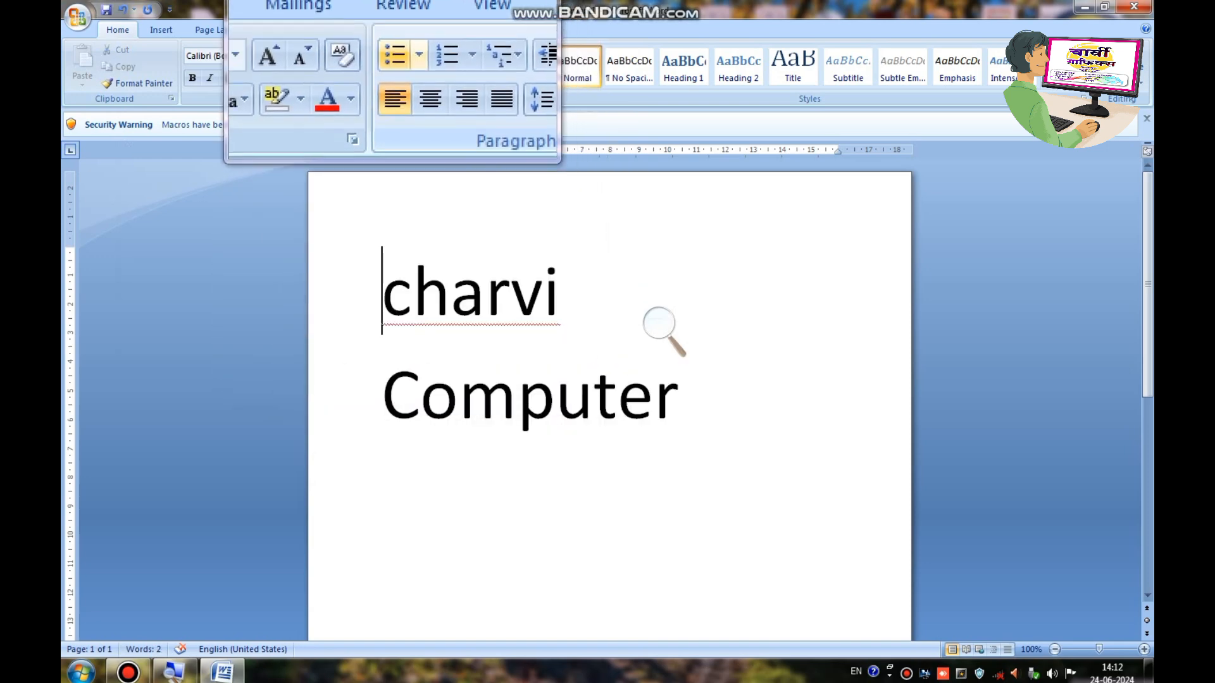
pyautogui.click(406, 55)
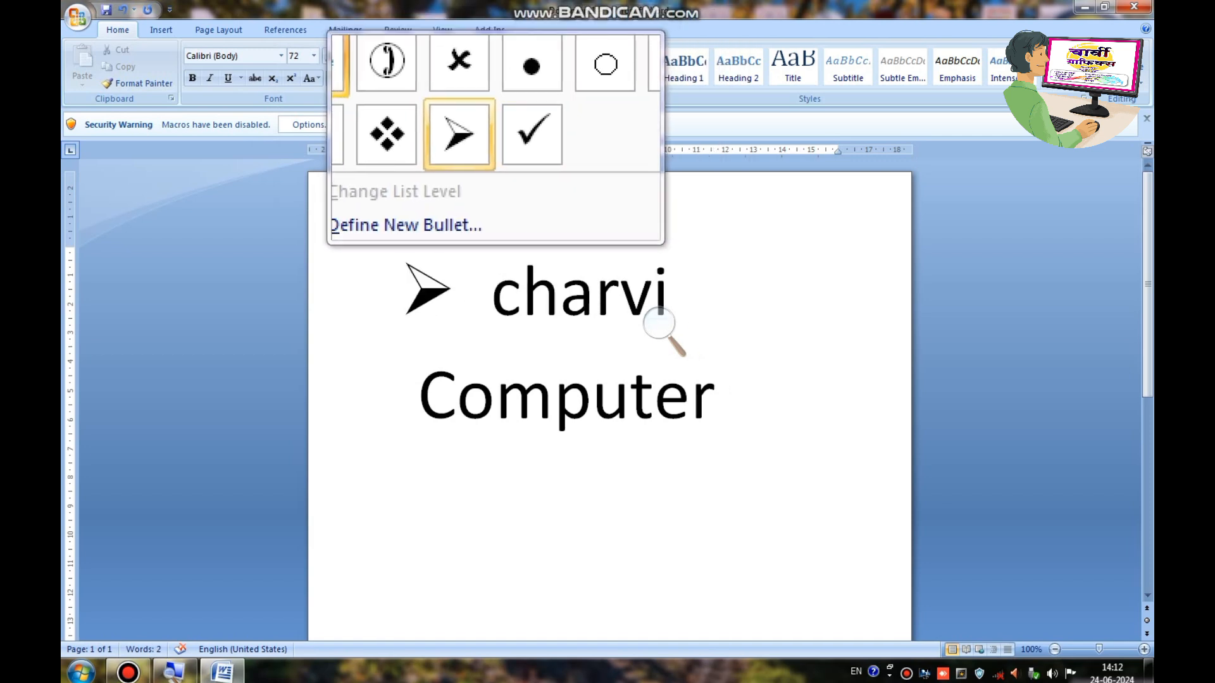
pyautogui.click(456, 141)
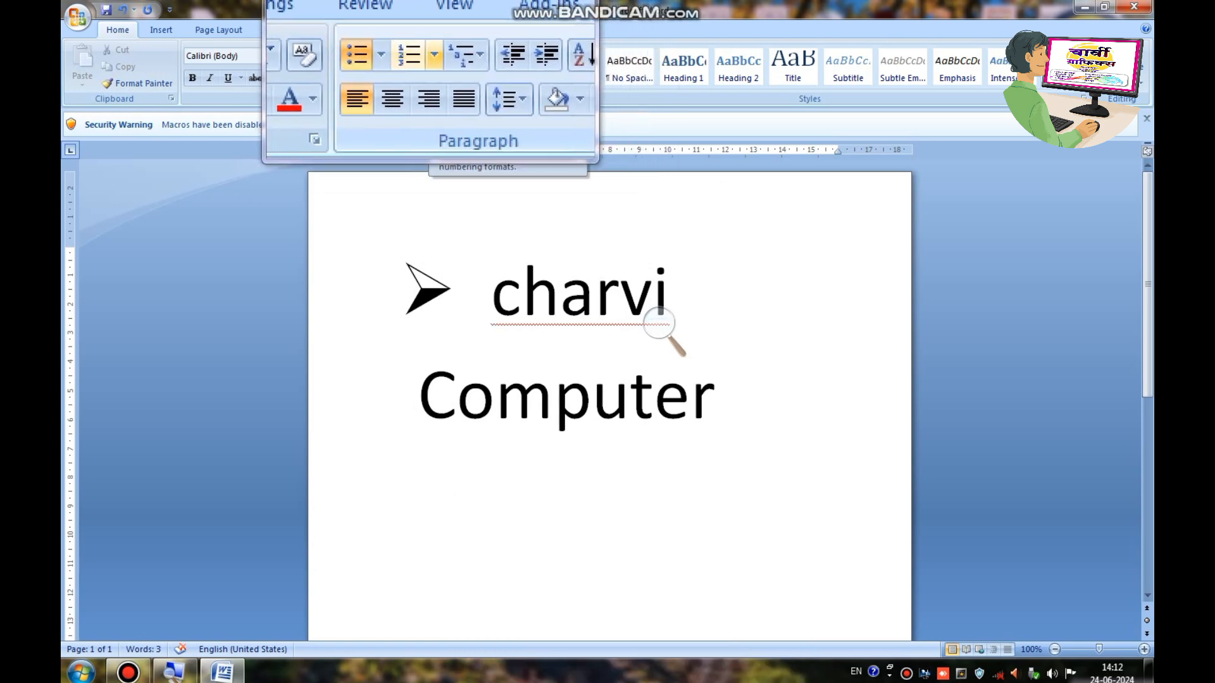
pyautogui.click(432, 57)
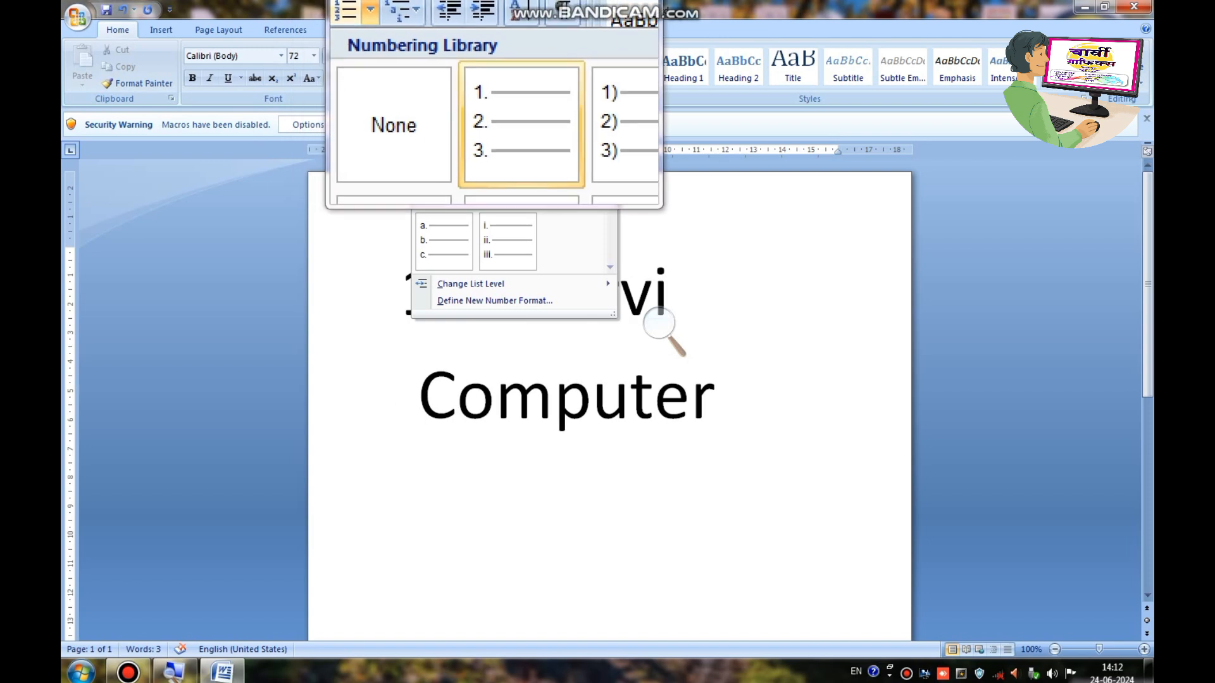
pyautogui.click(495, 120)
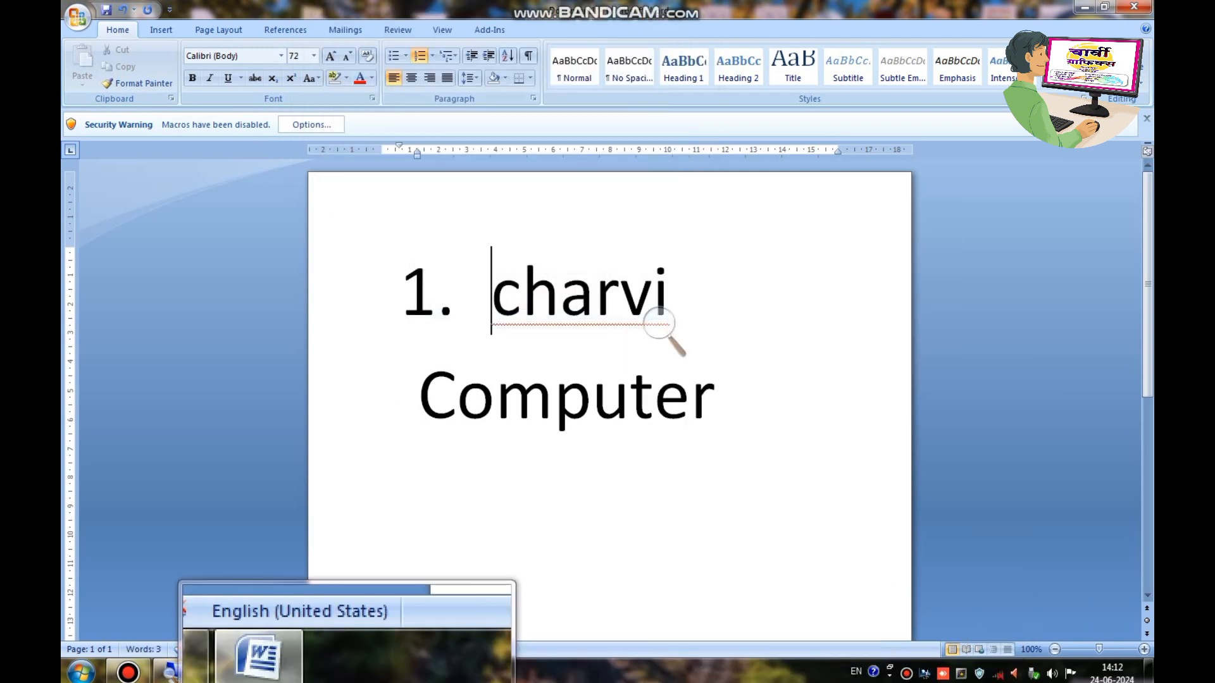
# Step: Close the Magnifier window
pyautogui.rightClick(169, 672)
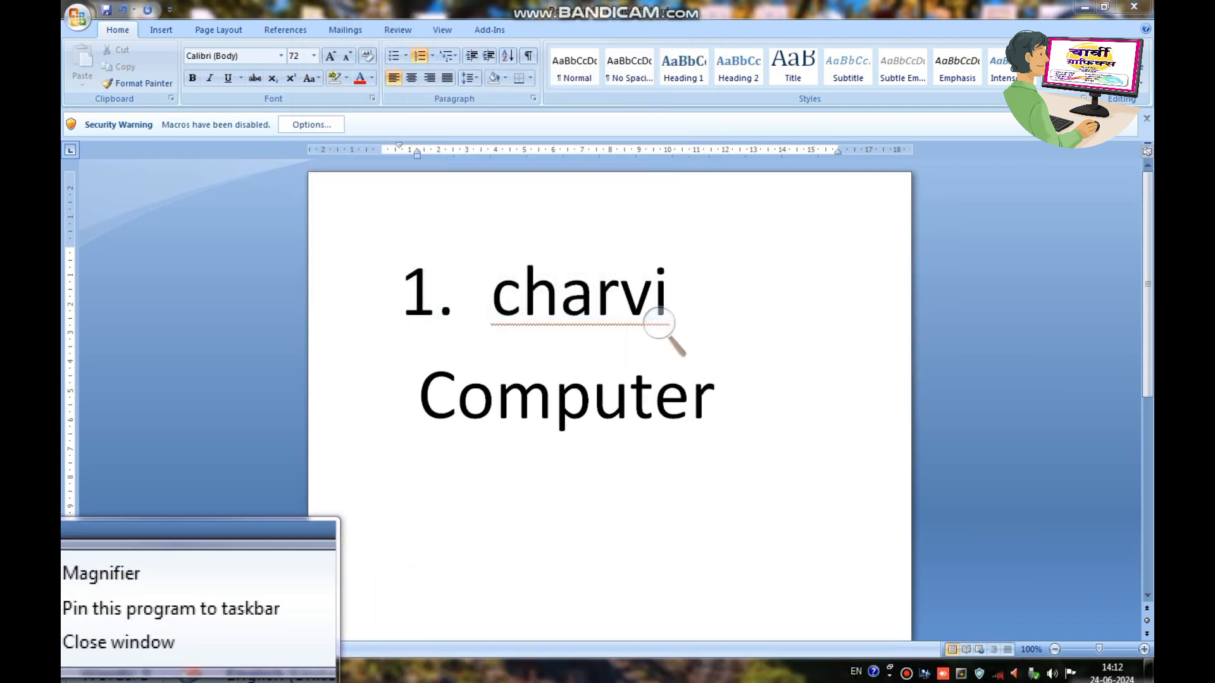
pyautogui.click(157, 640)
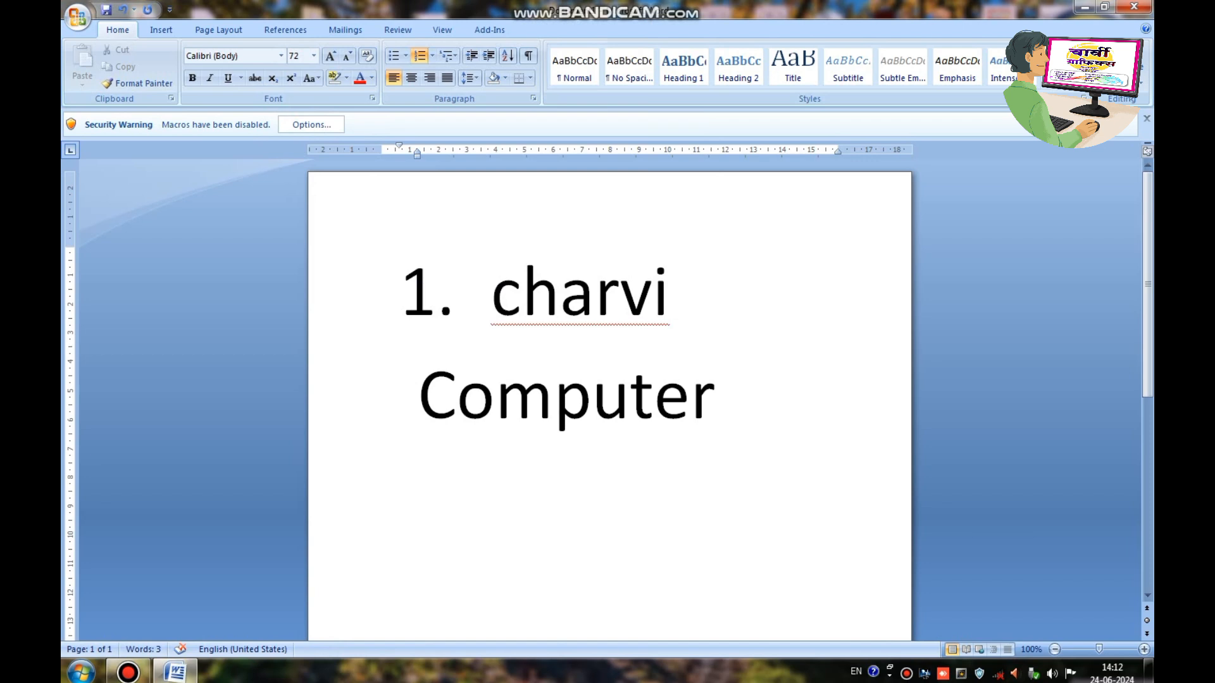
# Step: Add the items "sai" and "ram" below "charvi Computer" in the numbered list and start a fourth item
pyautogui.click(715, 393)
pyautogui.press('Return')
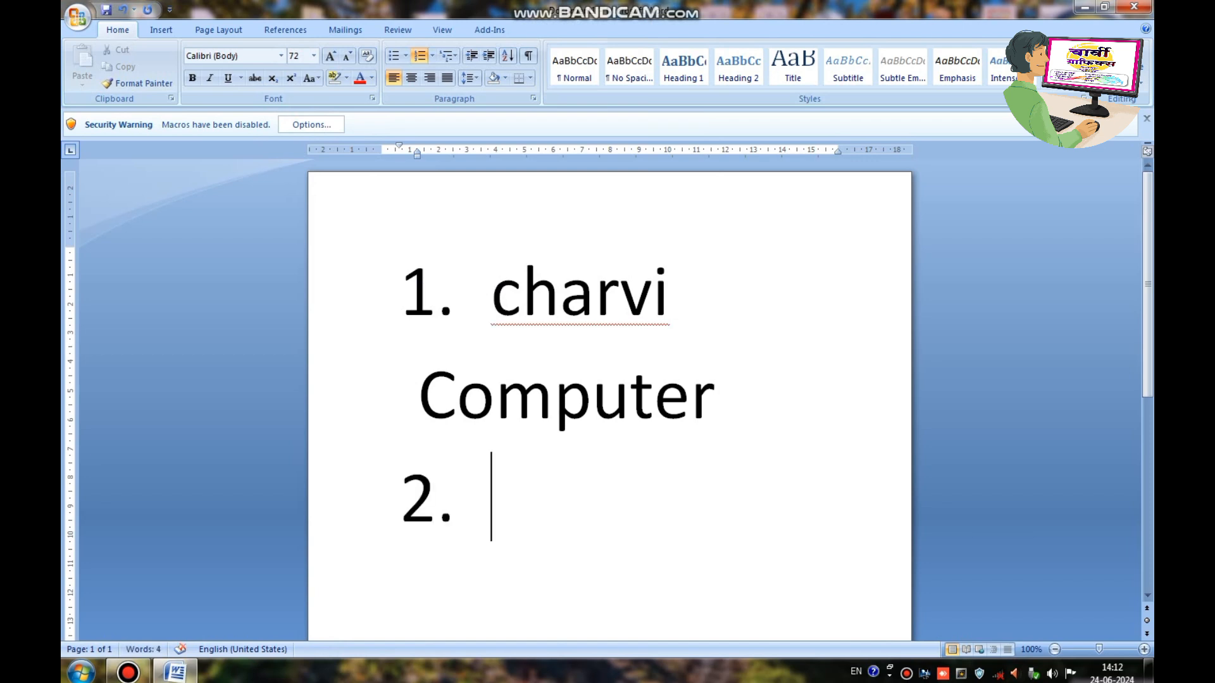
pyautogui.press('Return')
pyautogui.hotkey('ctrl', 'z')
pyautogui.write('sai')
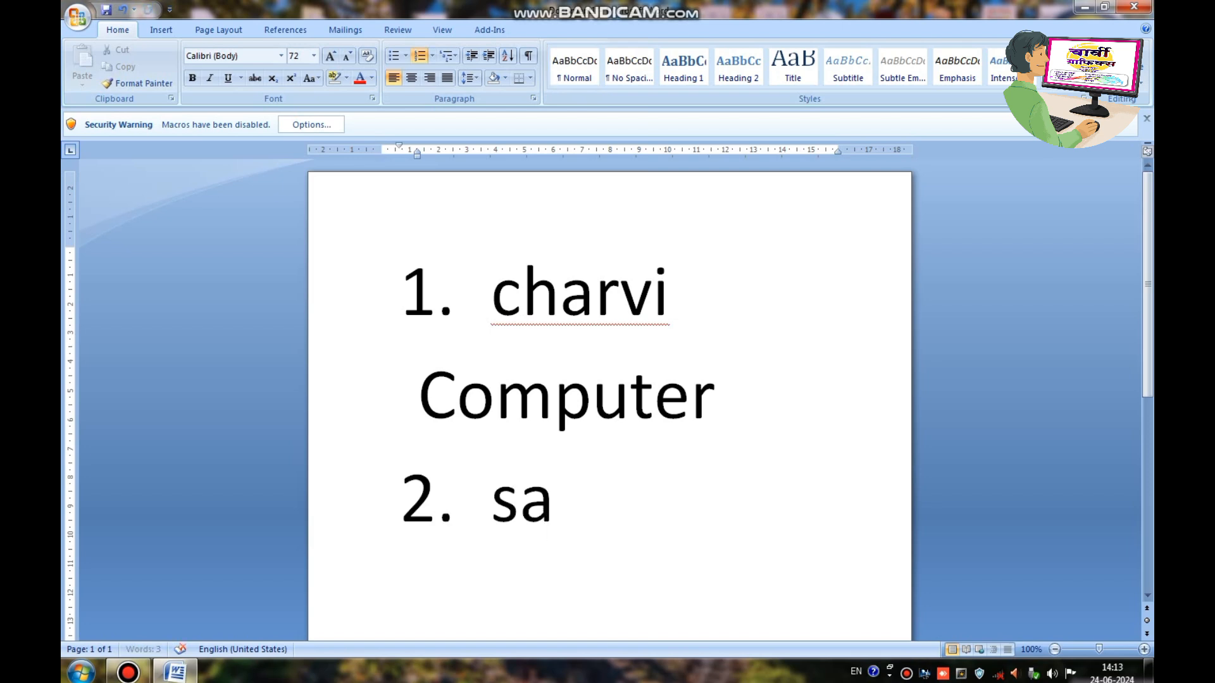
pyautogui.press('Return')
pyautogui.write('ram')
pyautogui.press('Return')
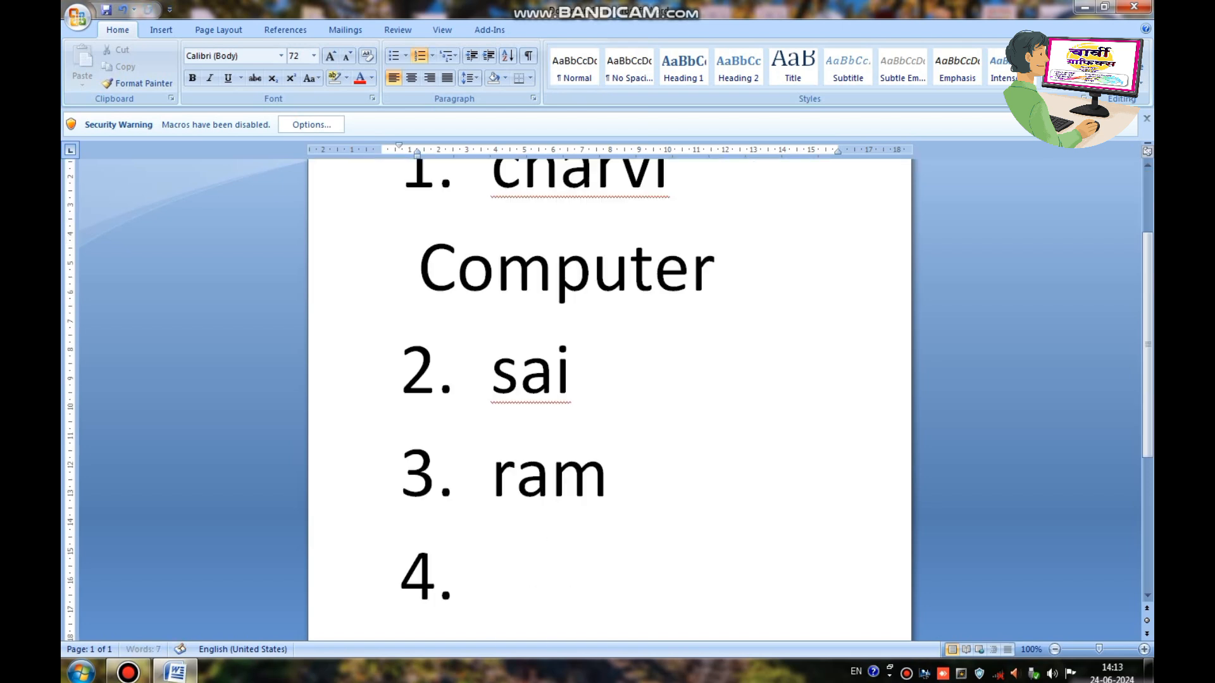
# Step: Select the list items from "charvi Computer" to "ram" and apply the A. B. C. numbering format
pyautogui.hotkey('shift', 'Up')
pyautogui.hotkey('shift', 'Up')
pyautogui.hotkey('shift', 'Up')
pyautogui.hotkey('shift', 'Up')
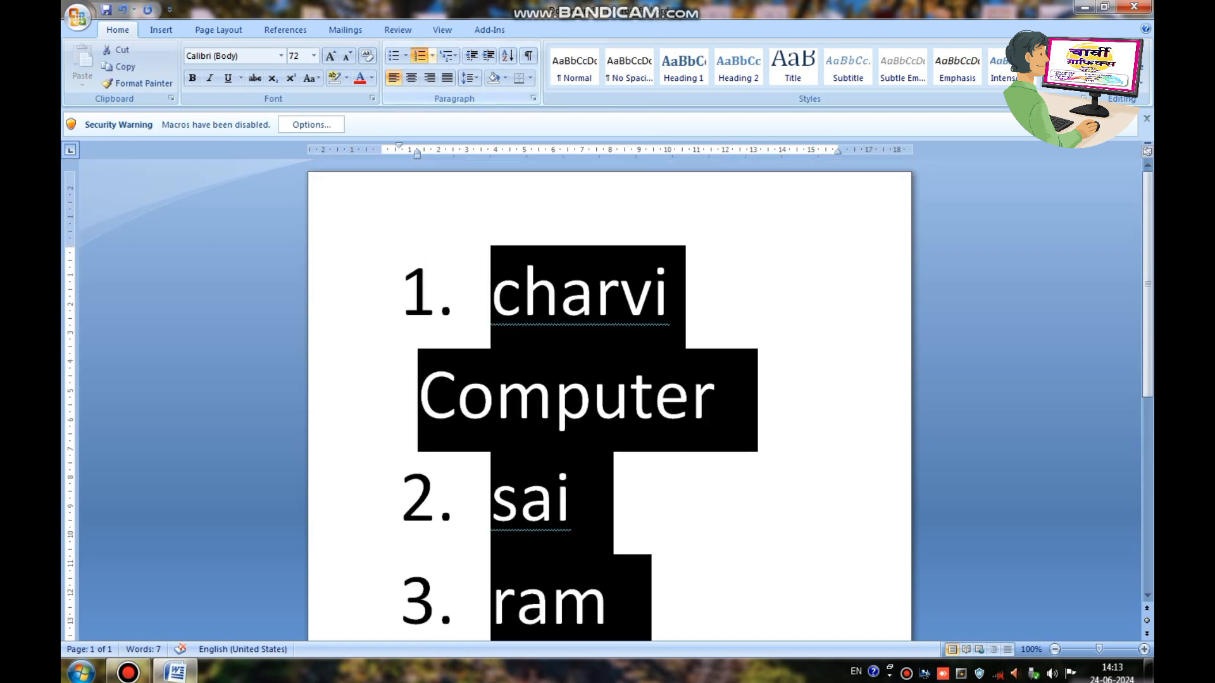
pyautogui.click(432, 55)
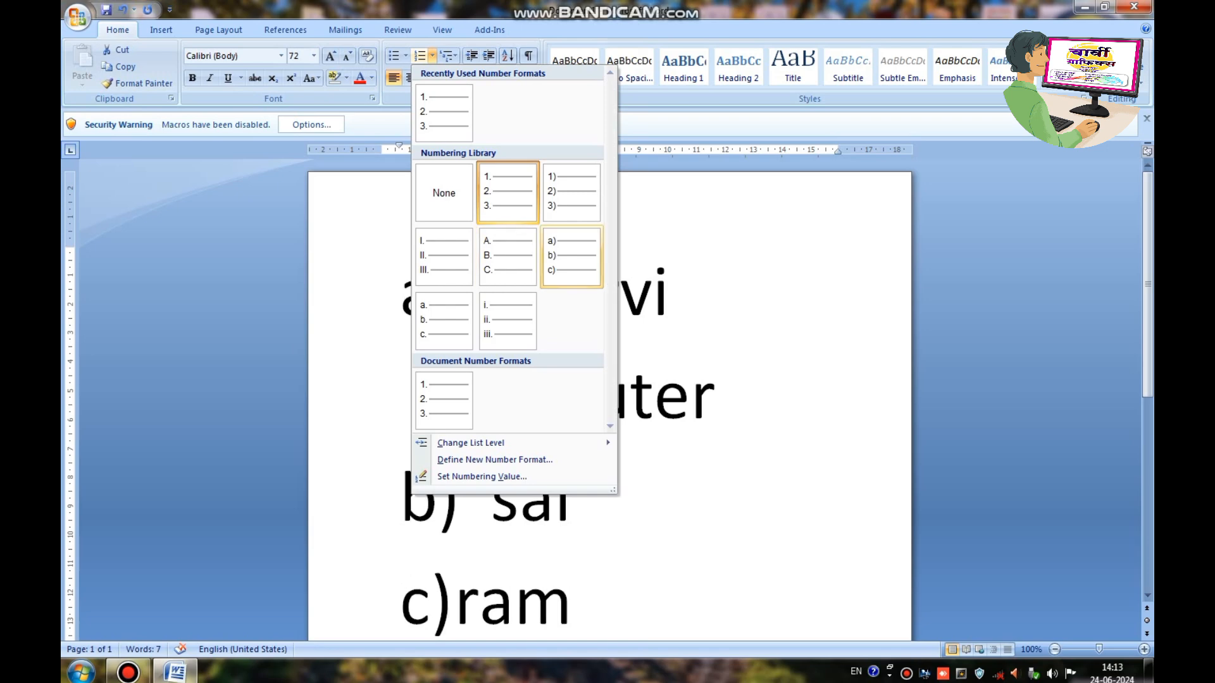
pyautogui.click(507, 257)
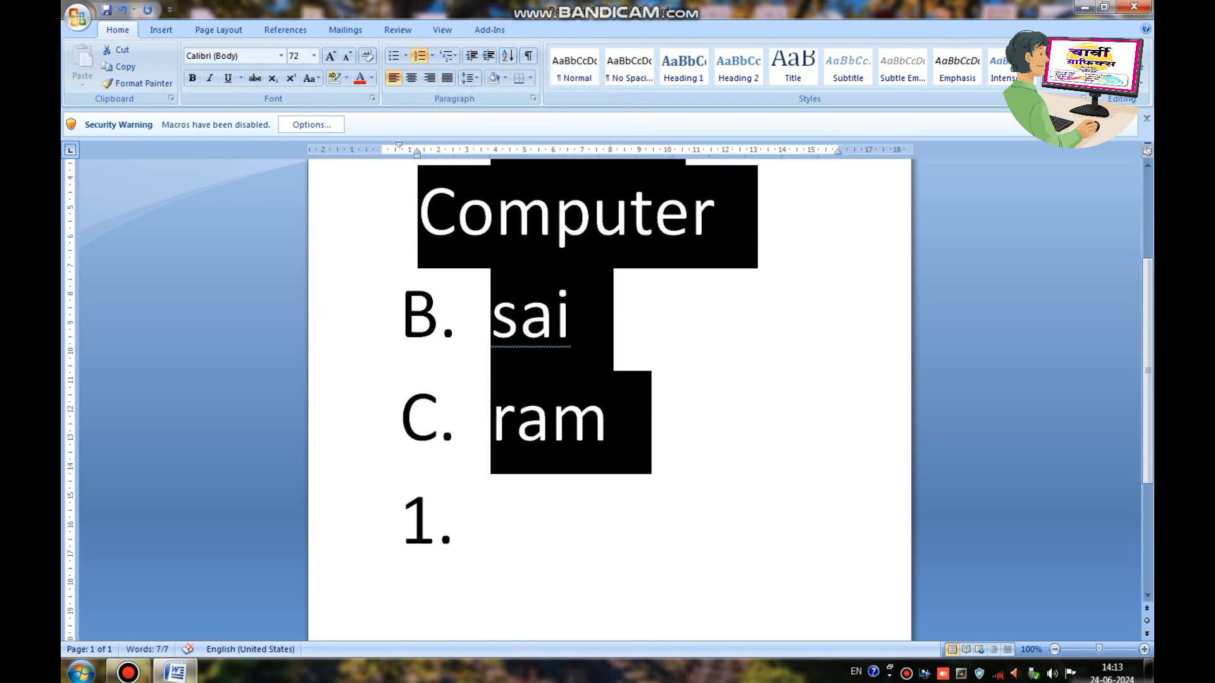
pyautogui.scroll(3, 609, 398)
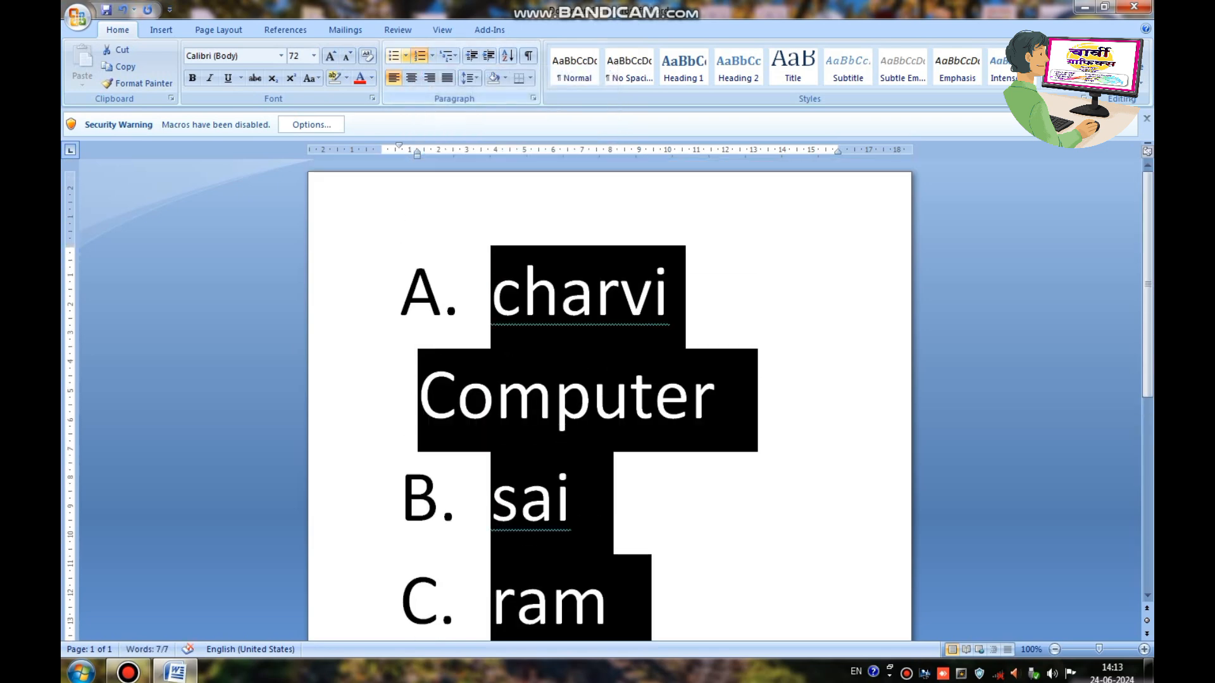
# Step: Change the selected list items from letters to check mark bullets
pyautogui.click(406, 55)
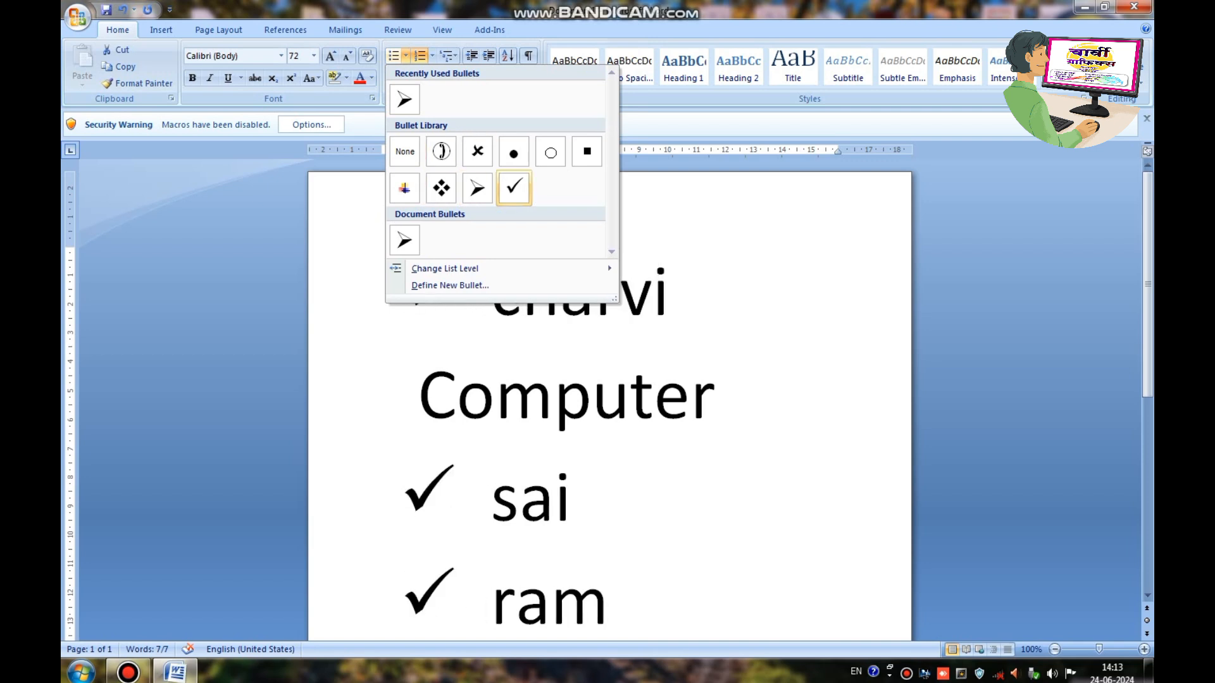
pyautogui.click(514, 188)
pyautogui.scroll(-3, 609, 399)
pyautogui.scroll(2, 609, 398)
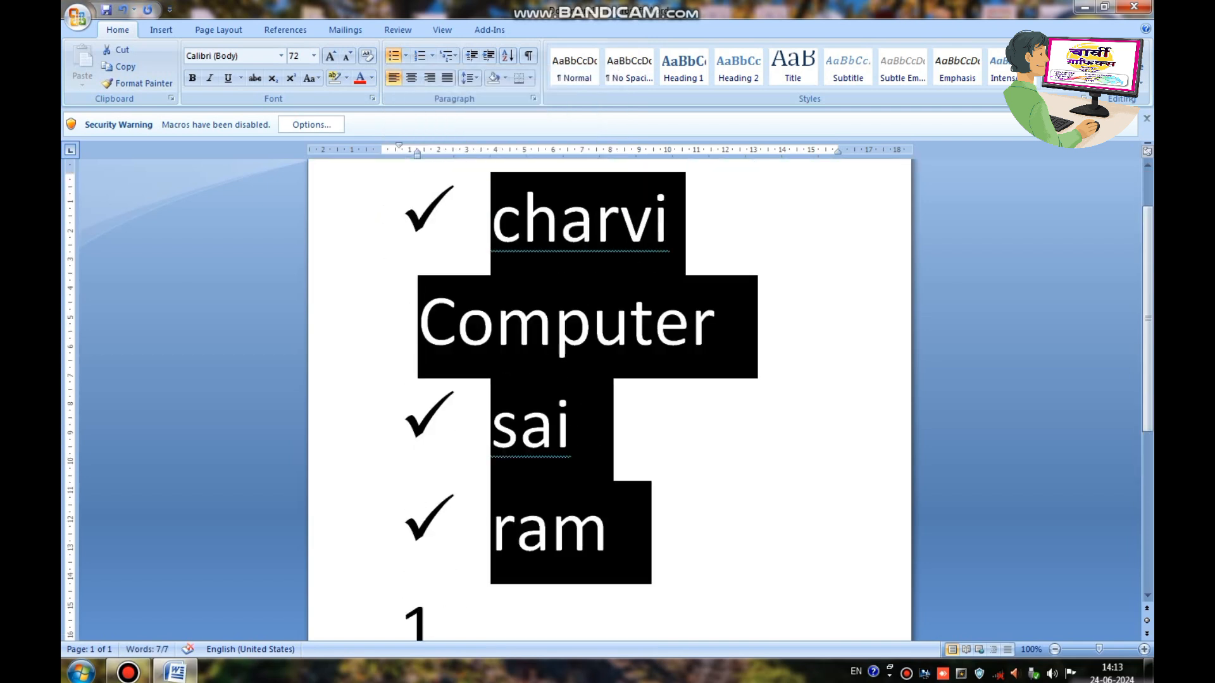
# Step: Look through the multilevel list styles available for the selected items without applying one
pyautogui.scroll(1, 610, 399)
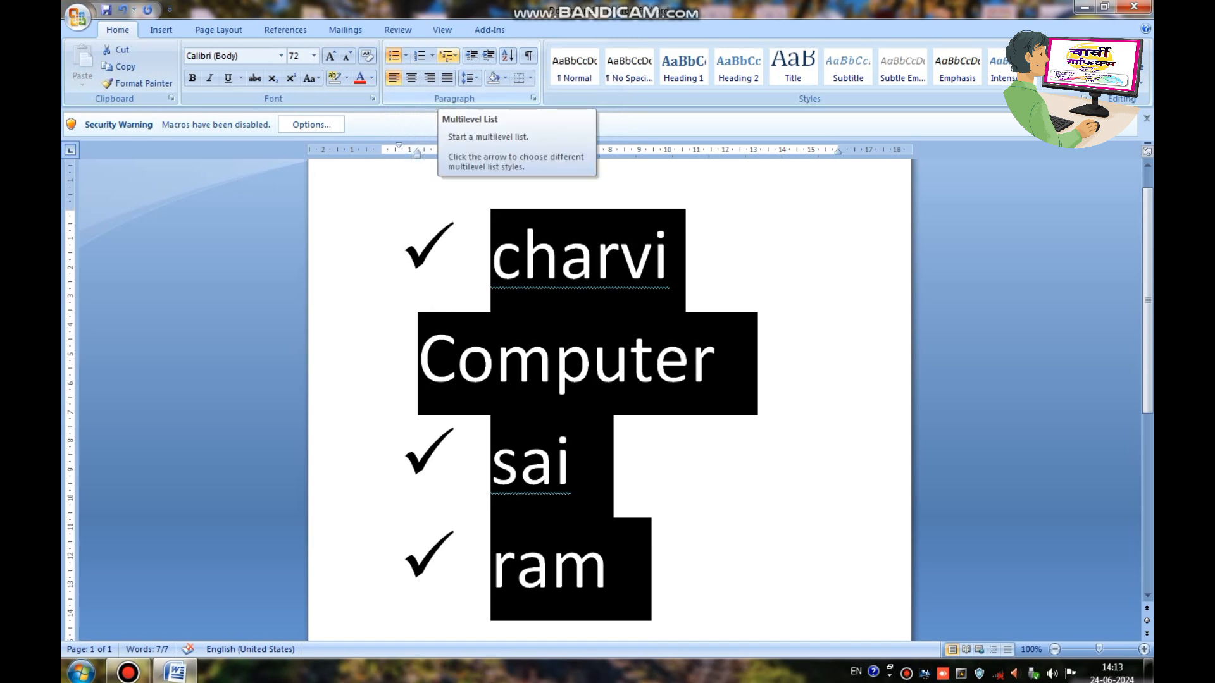
pyautogui.click(448, 56)
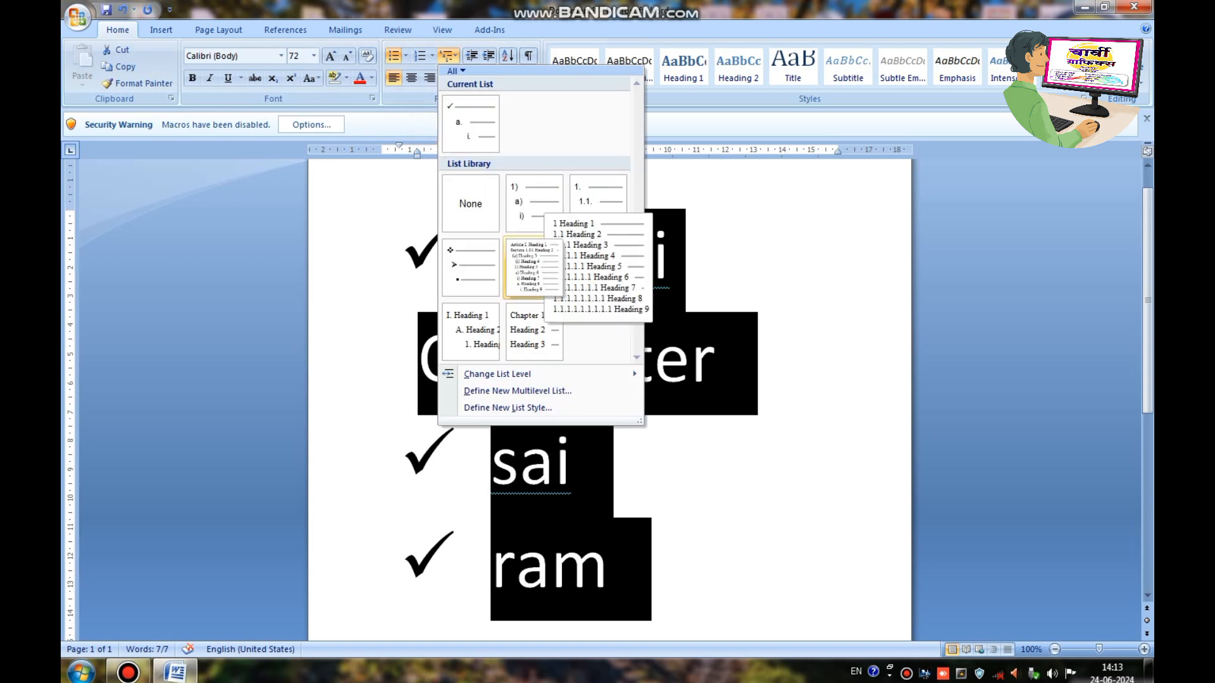
pyautogui.click(312, 124)
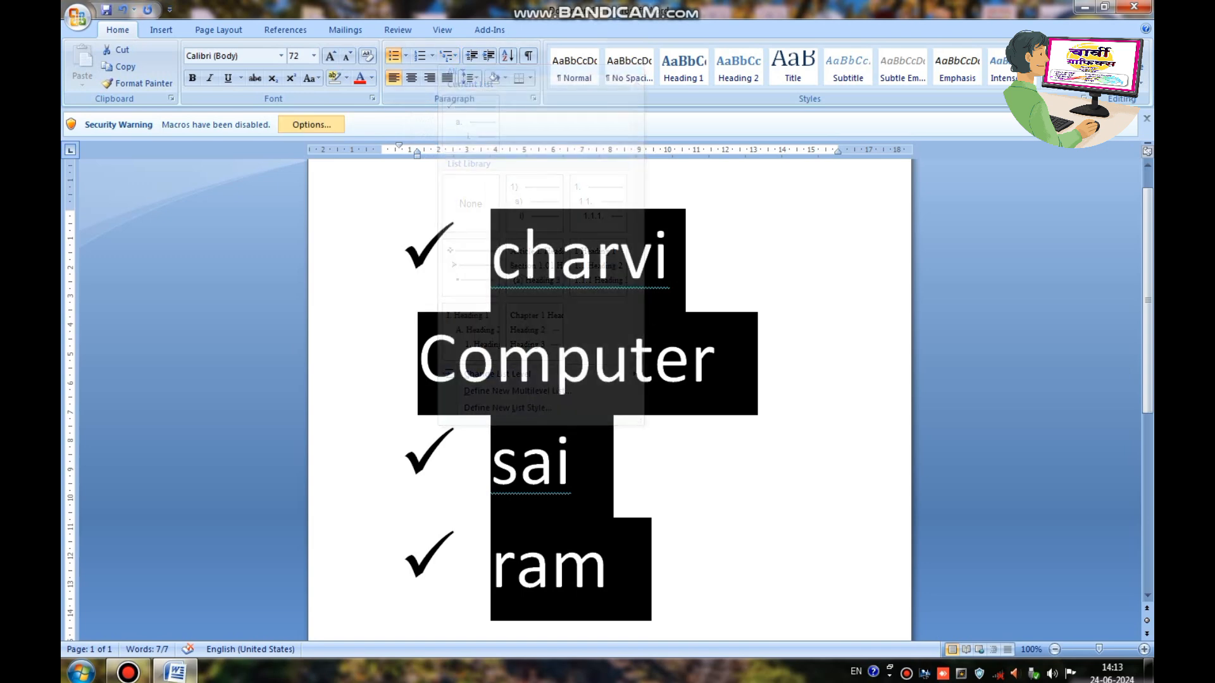
# Step: Delete the whole list along with its leftover number and enter "Charvi Computer" as plain text
pyautogui.press('BackSpace')
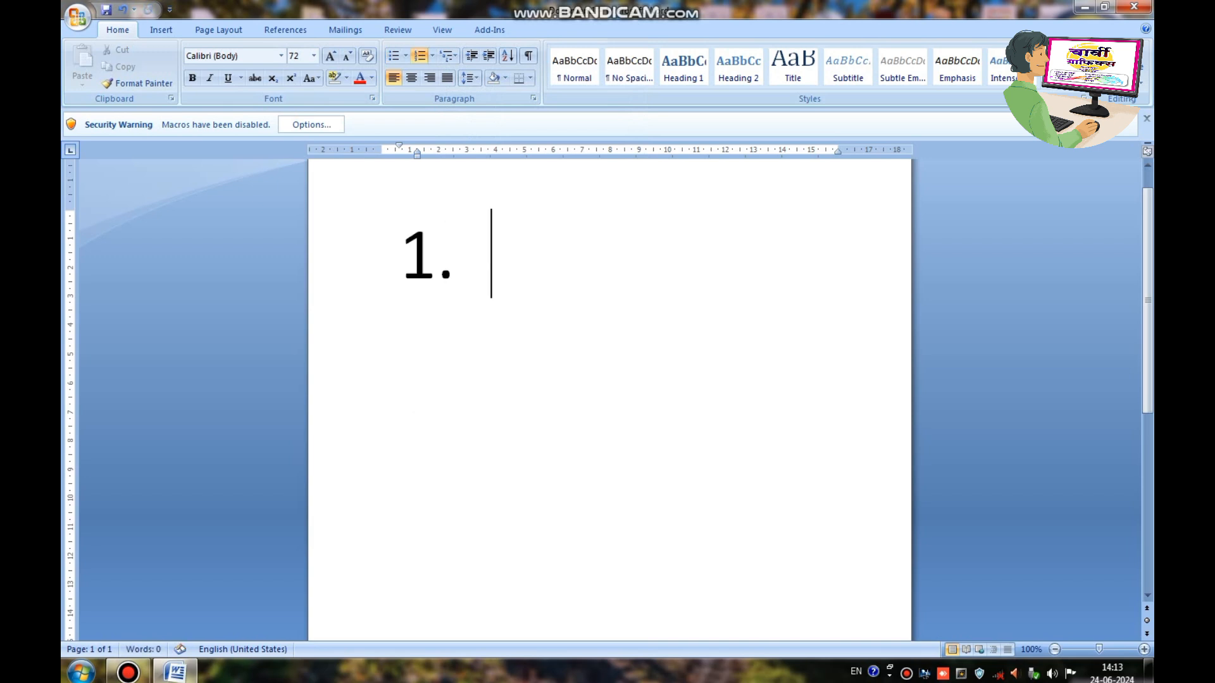
pyautogui.press('BackSpace')
pyautogui.write('Charv')
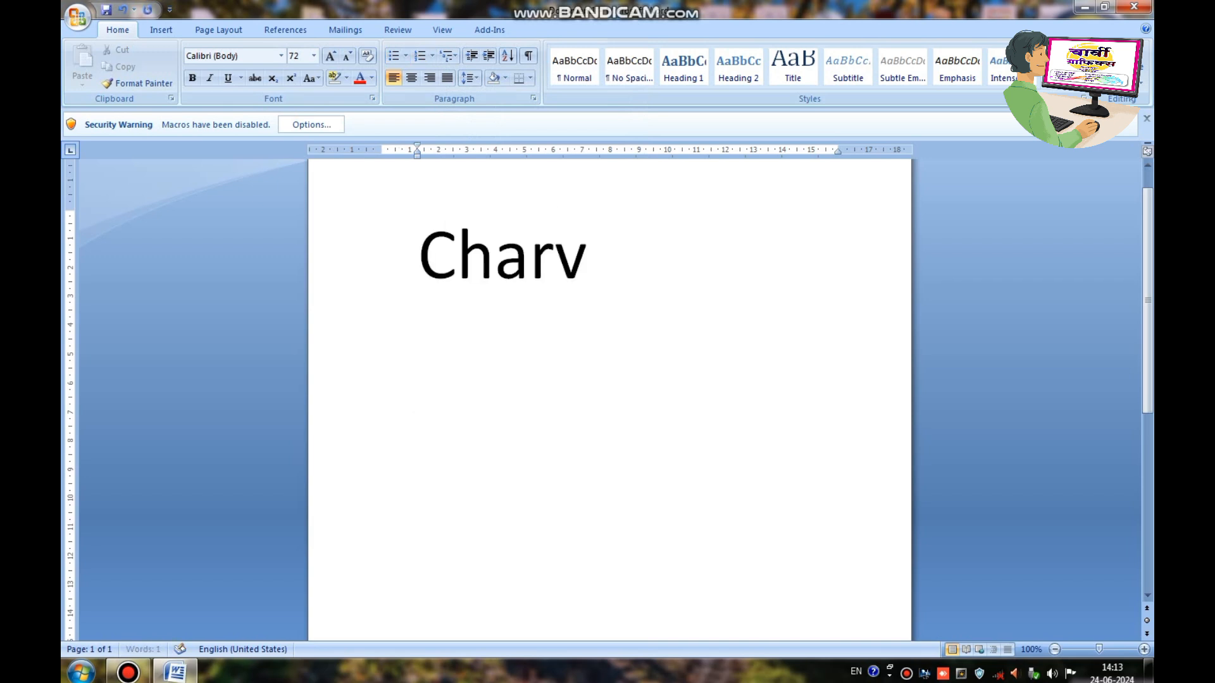
pyautogui.write('i Compute')
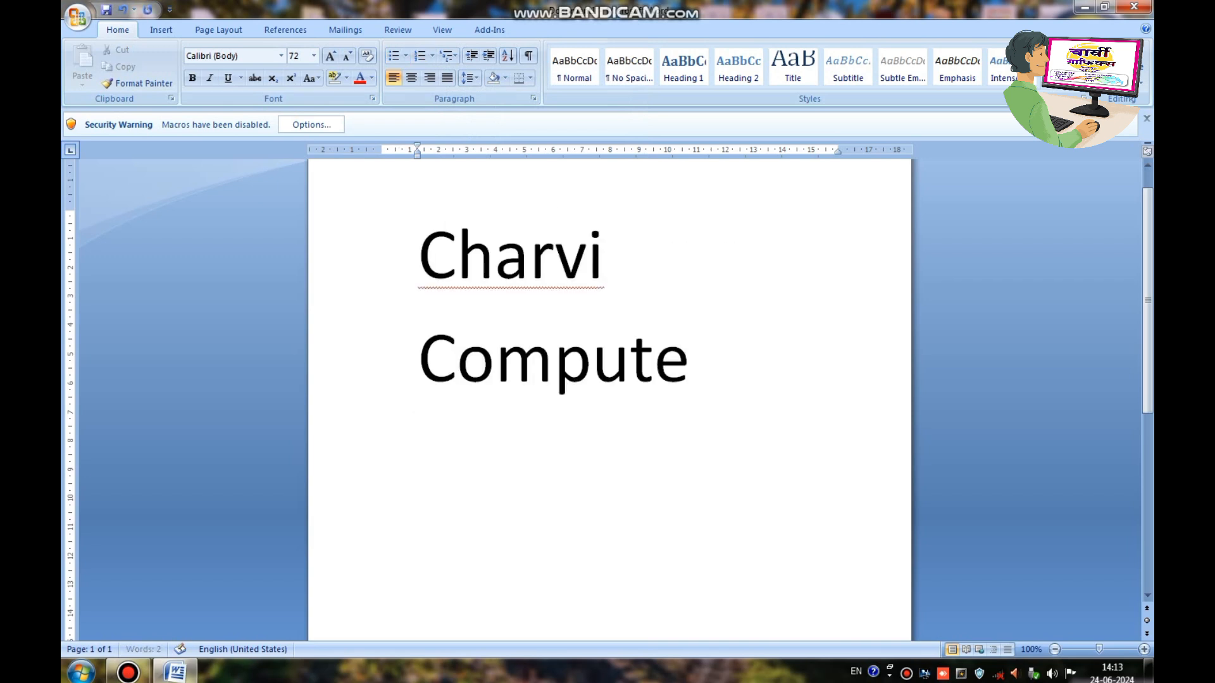
pyautogui.write('r')
# Step: Select all of the "Charvi Computer" text and set its font size to 24
pyautogui.hotkey('shift', 'Left')
pyautogui.hotkey('shift', 'Left')
pyautogui.hotkey('shift', 'Left')
pyautogui.hotkey('shift', 'Left')
pyautogui.hotkey('ctrl', 'a')
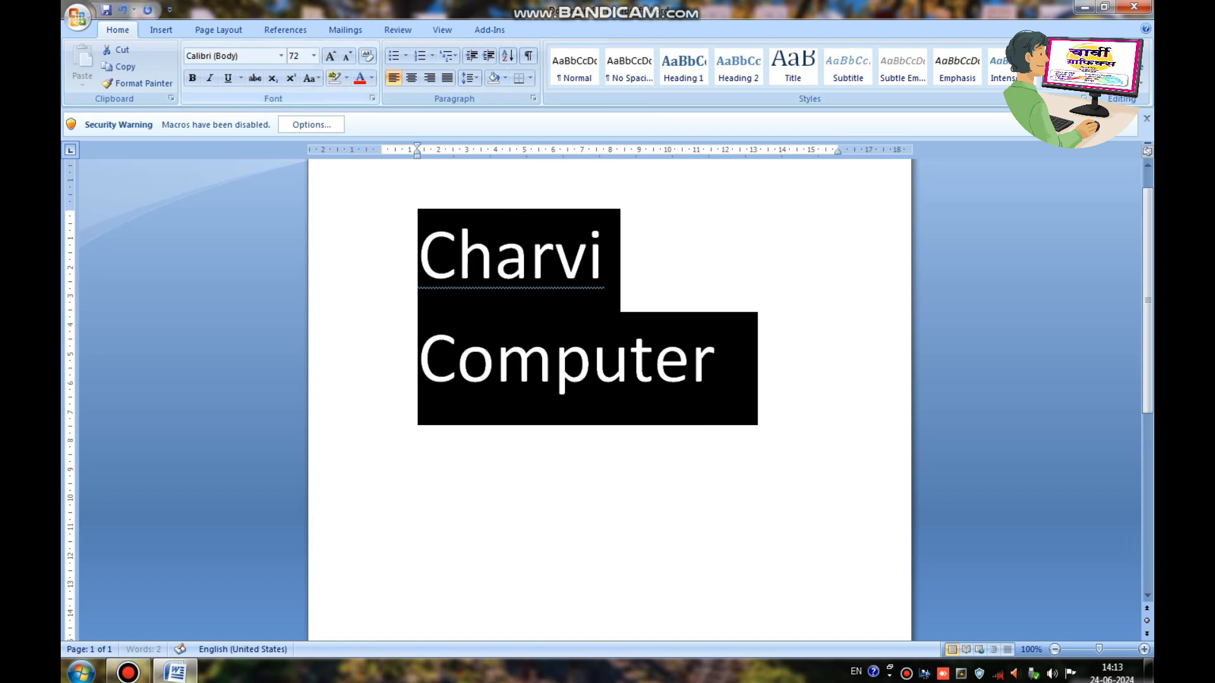
pyautogui.click(313, 56)
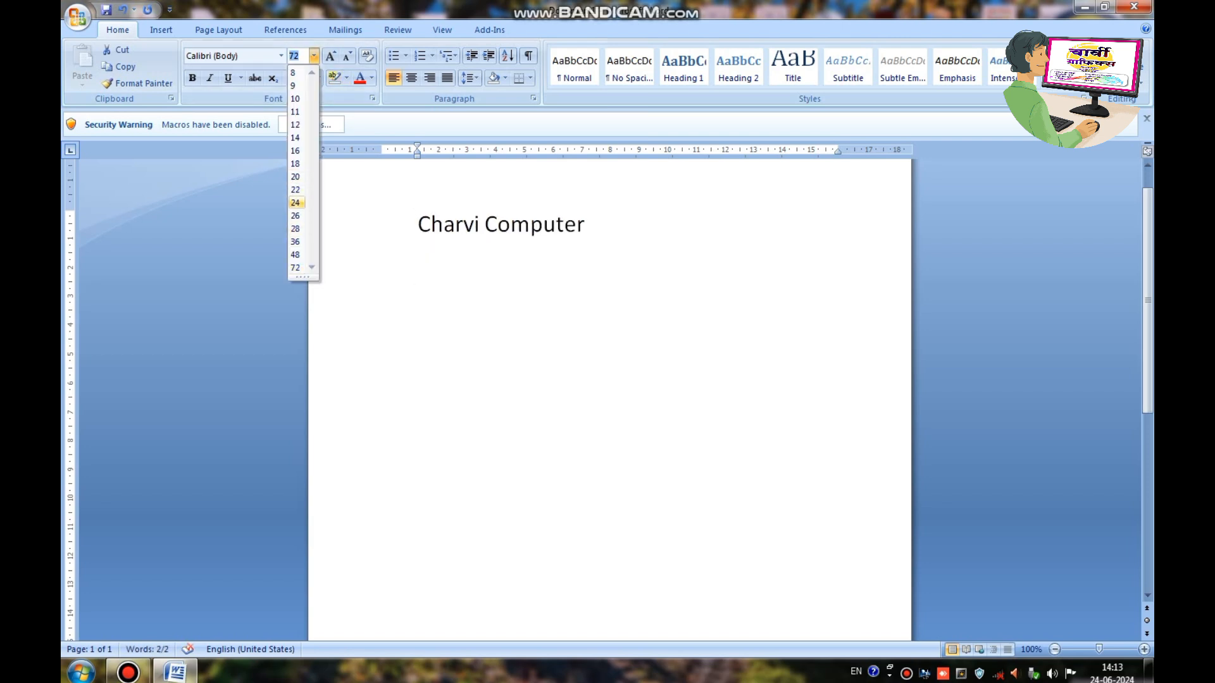
pyautogui.click(296, 203)
pyautogui.scroll(1, 609, 398)
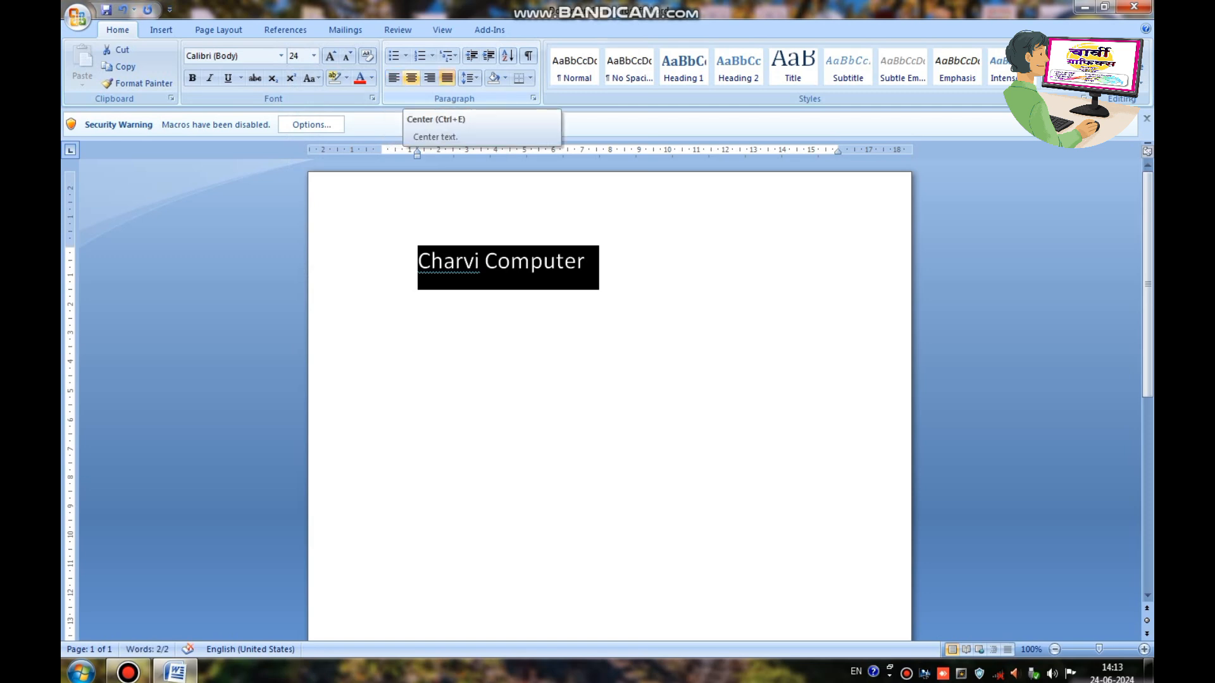
# Step: Try centered and left alignment on the "Charvi Computer" line, finishing with it right-aligned
pyautogui.click(411, 77)
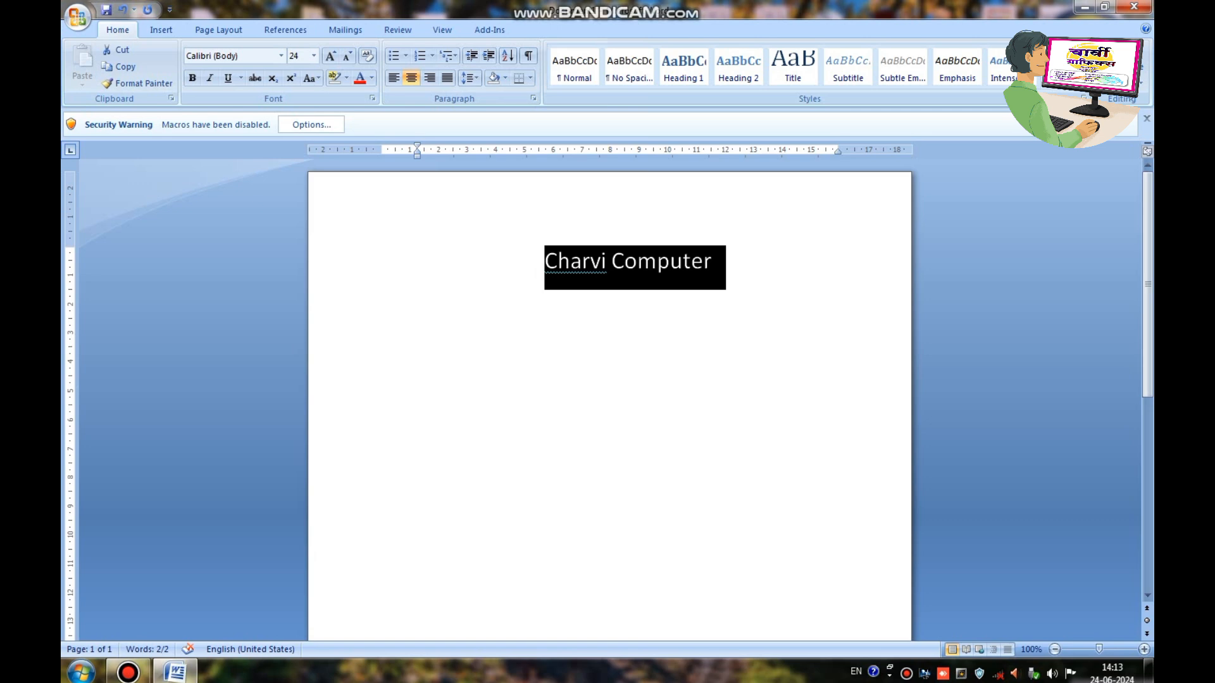
pyautogui.click(430, 77)
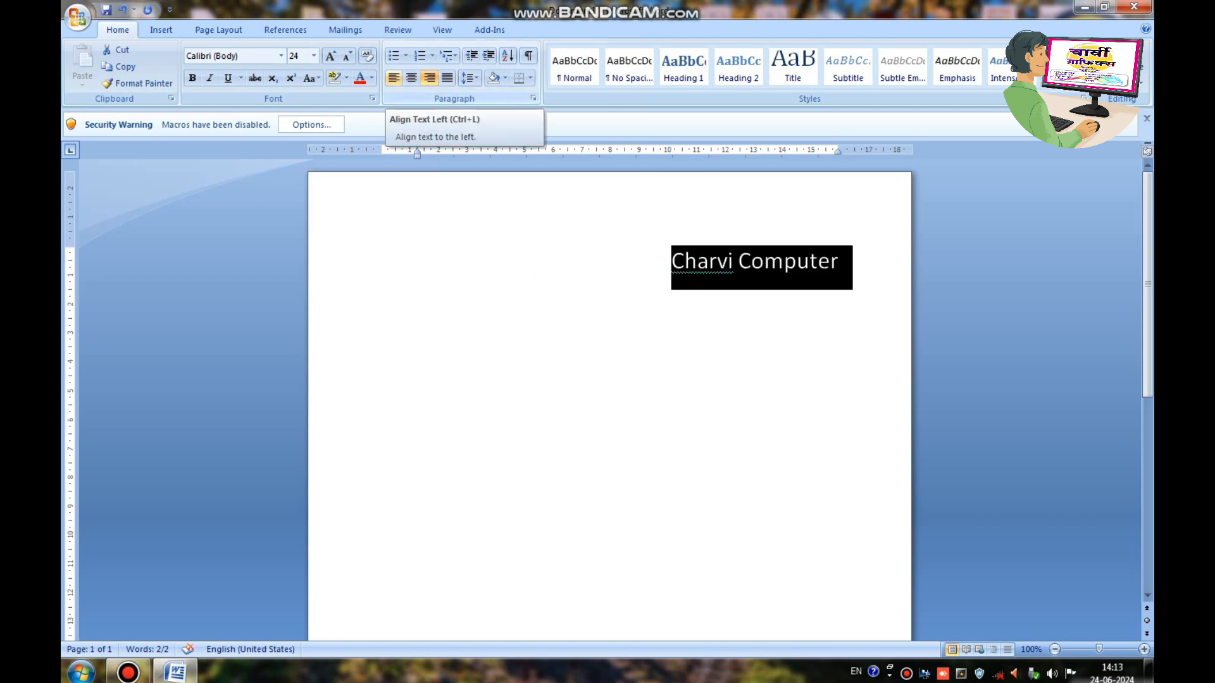
pyautogui.click(394, 77)
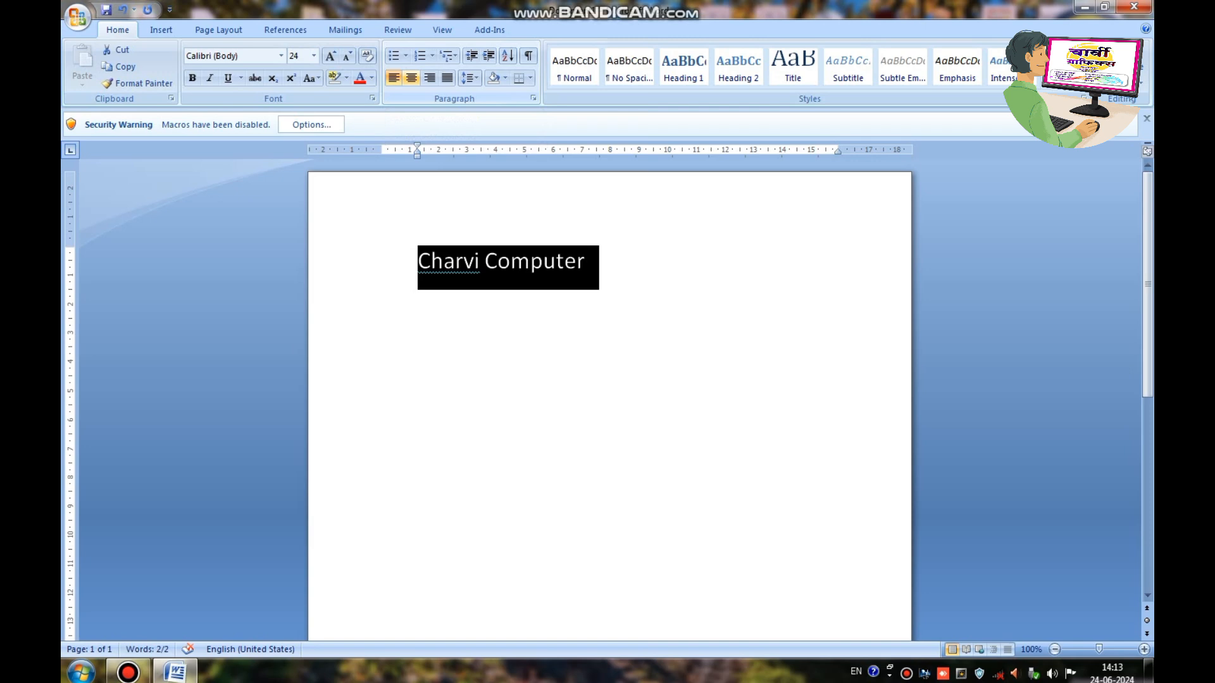
pyautogui.click(411, 78)
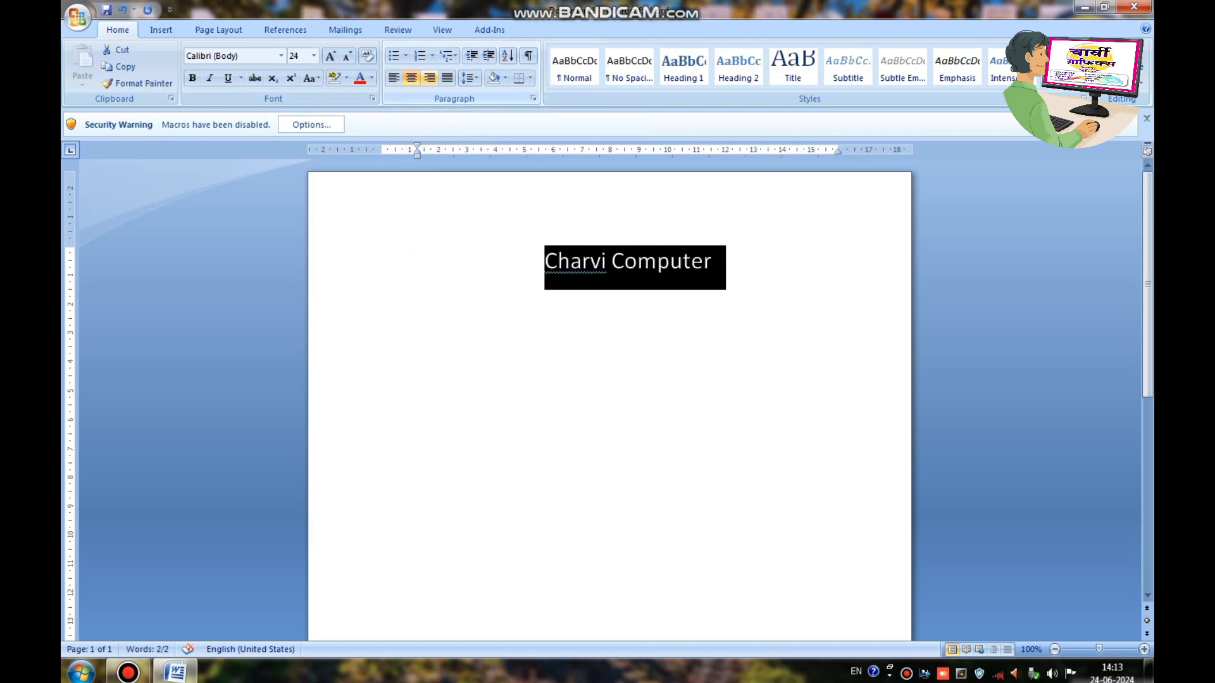
pyautogui.click(429, 77)
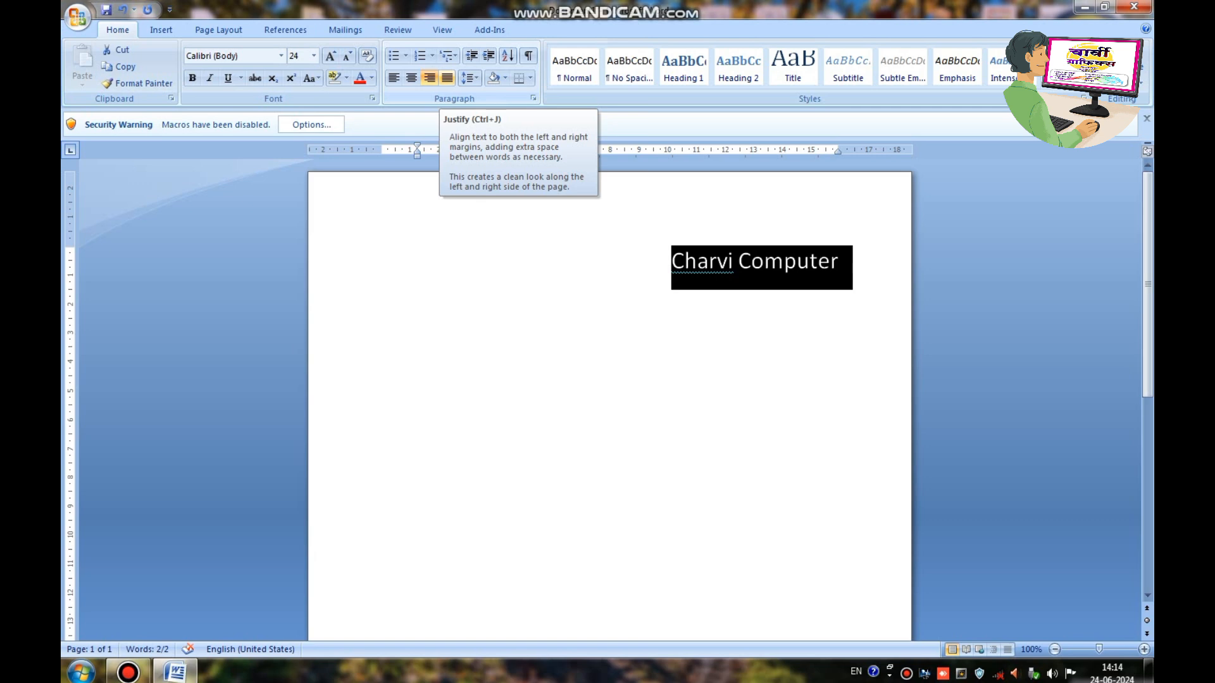
# Step: Replace the "Charvi Computer" text with about five lines of continuous random letters and justify the whole paragraph
pyautogui.click(842, 263)
pyautogui.moveTo(830, 262); pyautogui.dragTo(677, 262)
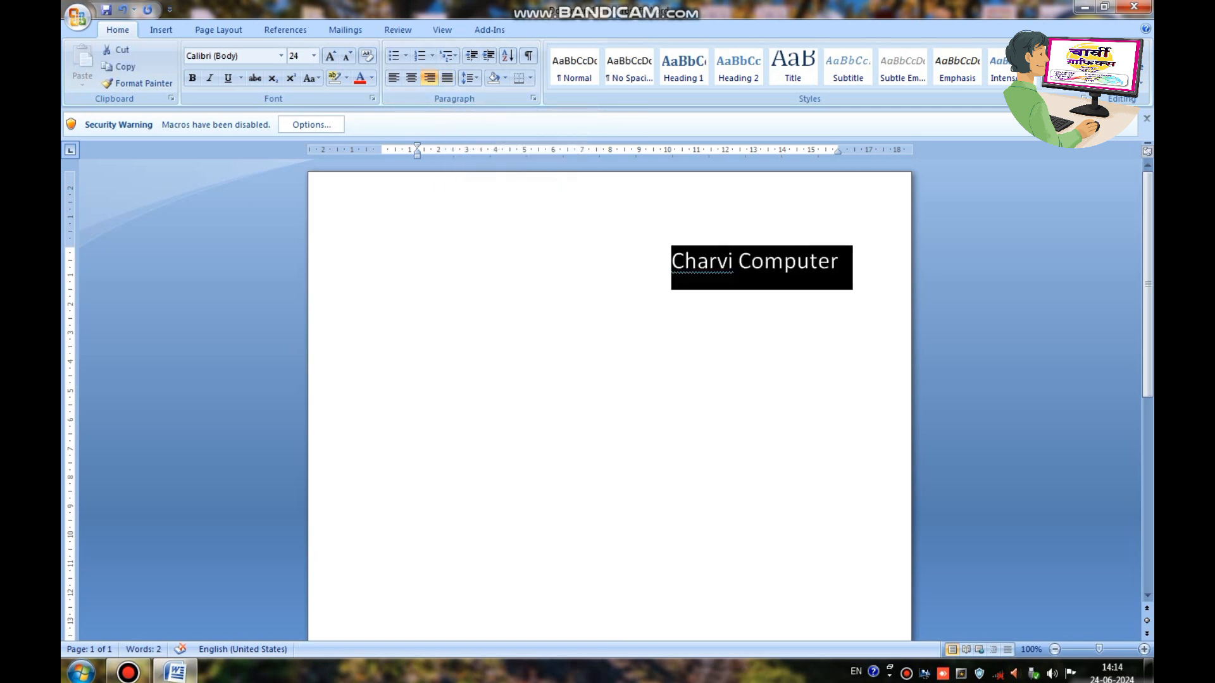
pyautogui.write('fskfsjsbgjkbg')
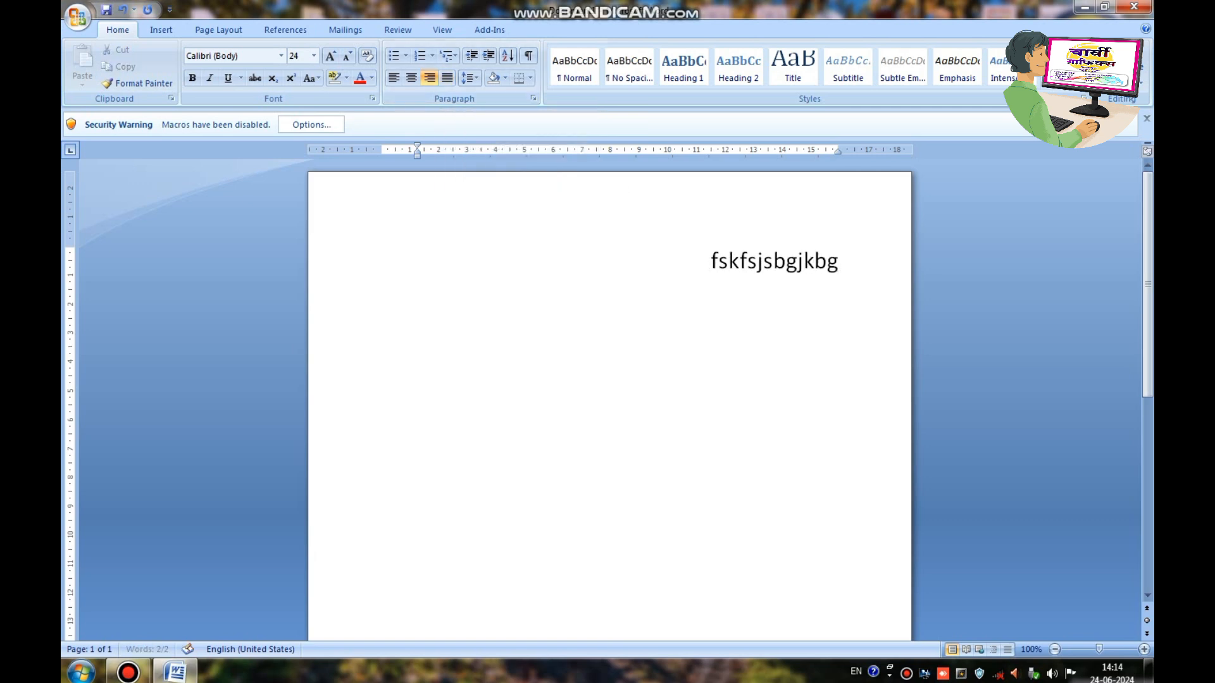
pyautogui.write('jssbkjsbskjsgbskjbskjsbgskgjsgskjssk')
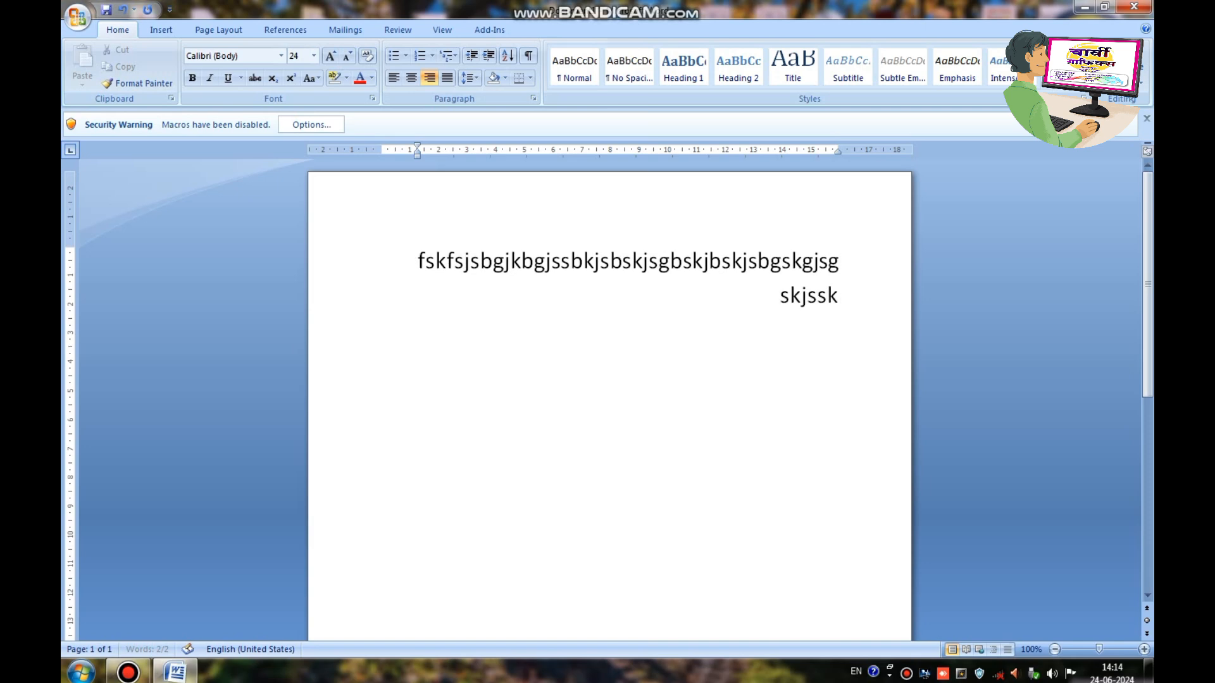
pyautogui.write('gjskkkfggggggsdkfjgsbgkjs')
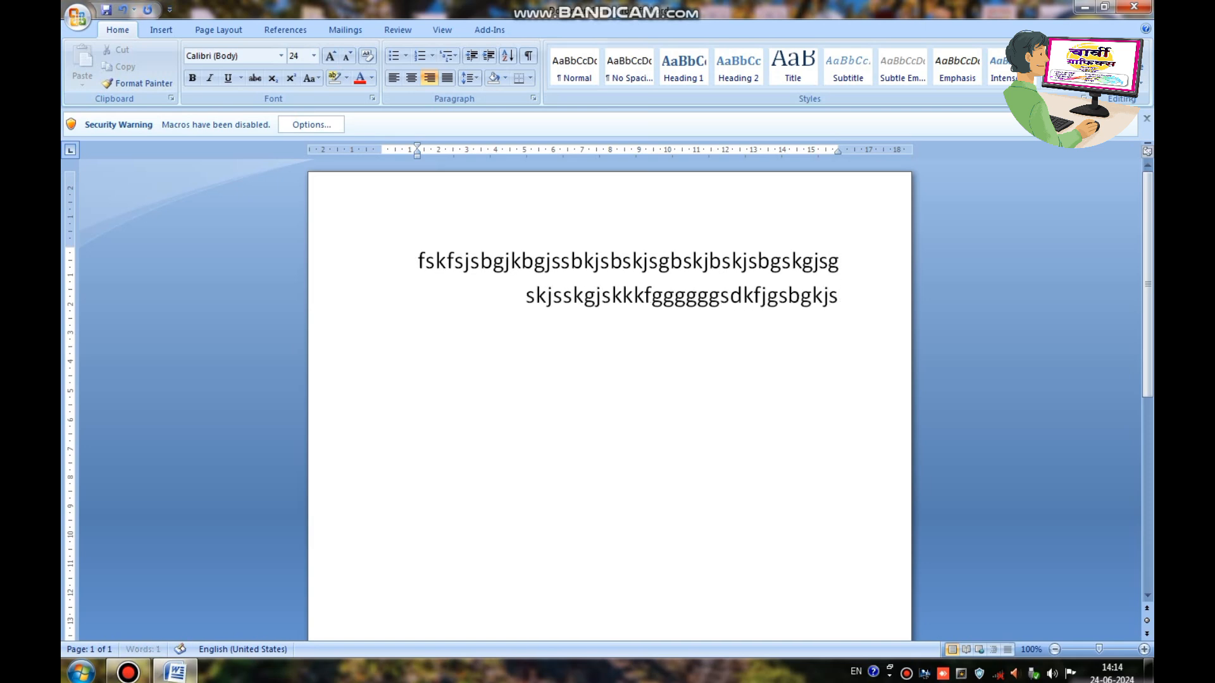
pyautogui.write('gbskjgsdbkgjsbgksjgsbkgjsbgksjbsksbgksbgsksbksjgbskjgb')
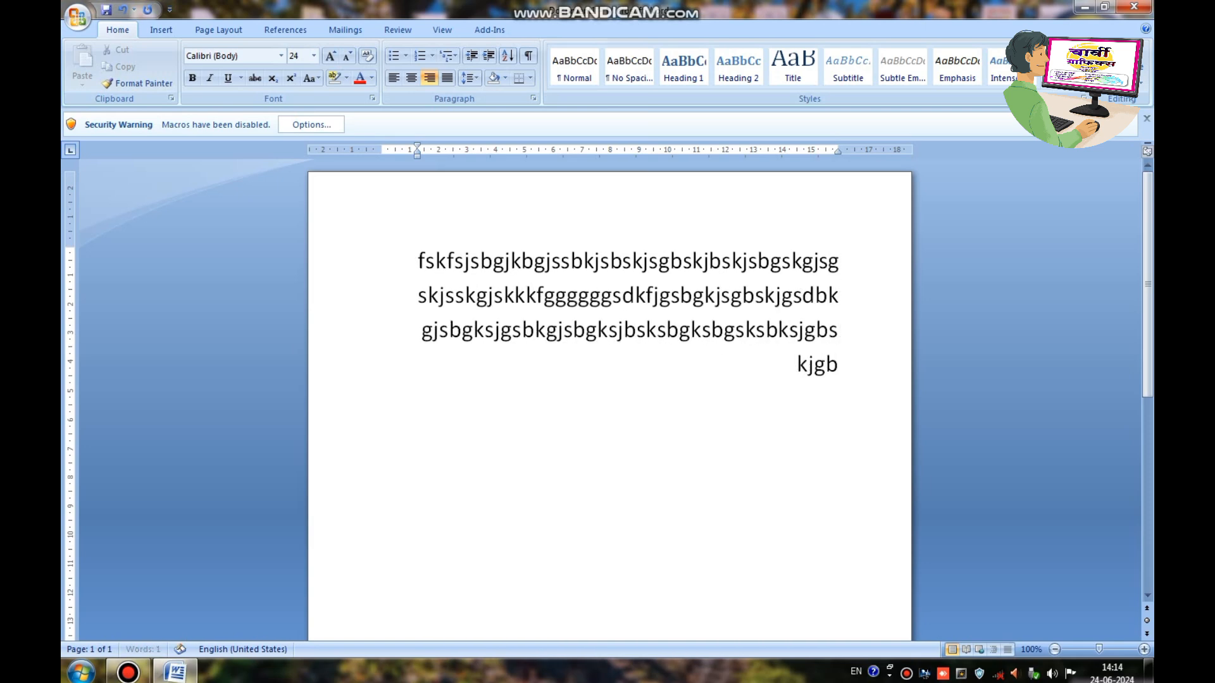
pyautogui.write('ksbgkjsbskjsbgksjgbskjsbgisurbeusbiesubgesi')
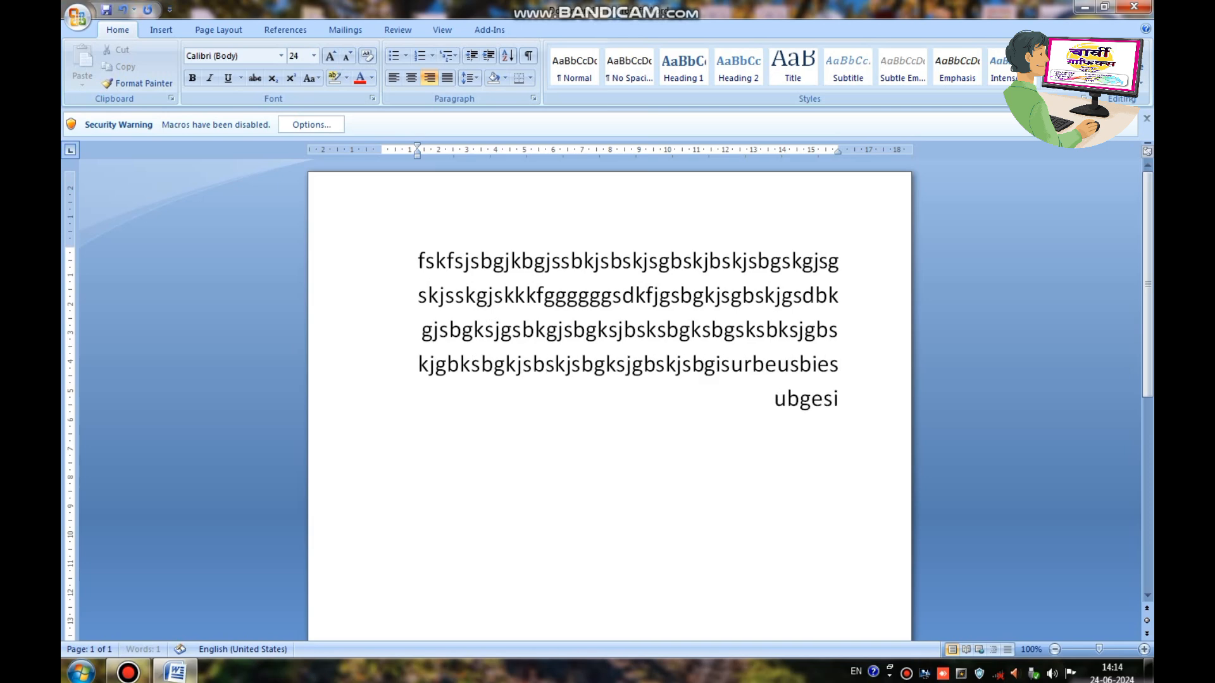
pyautogui.moveTo(840, 401); pyautogui.dragTo(414, 258)
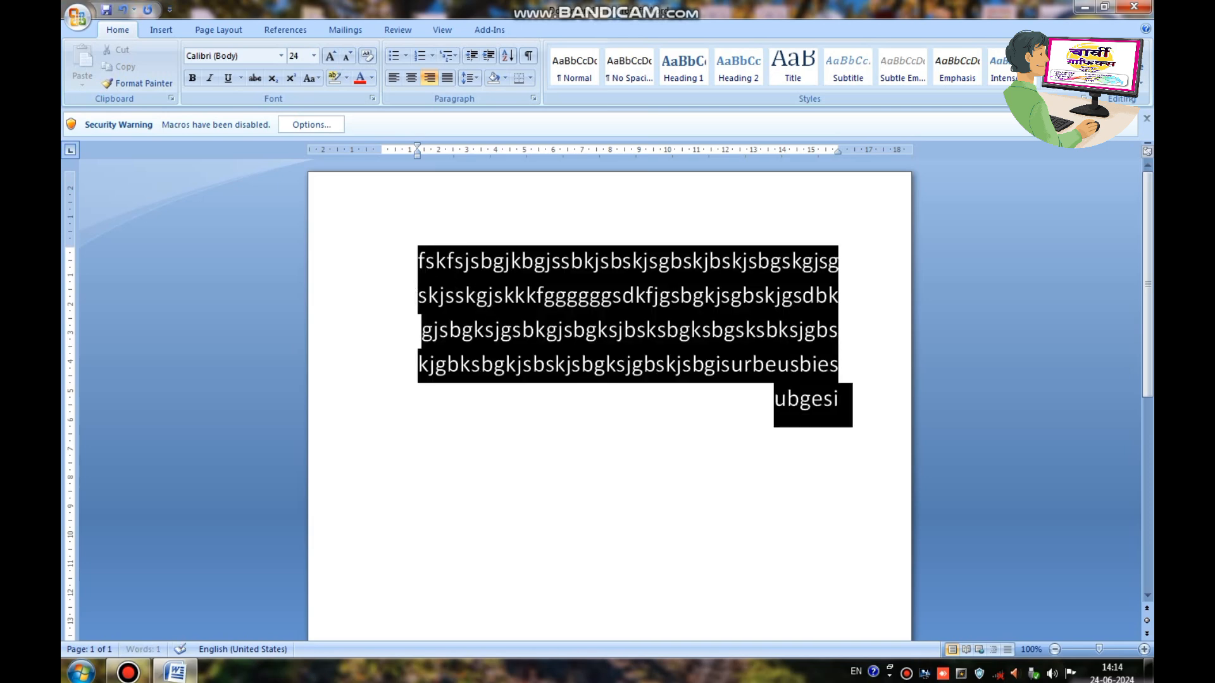
pyautogui.hotkey('ctrl', 'j')
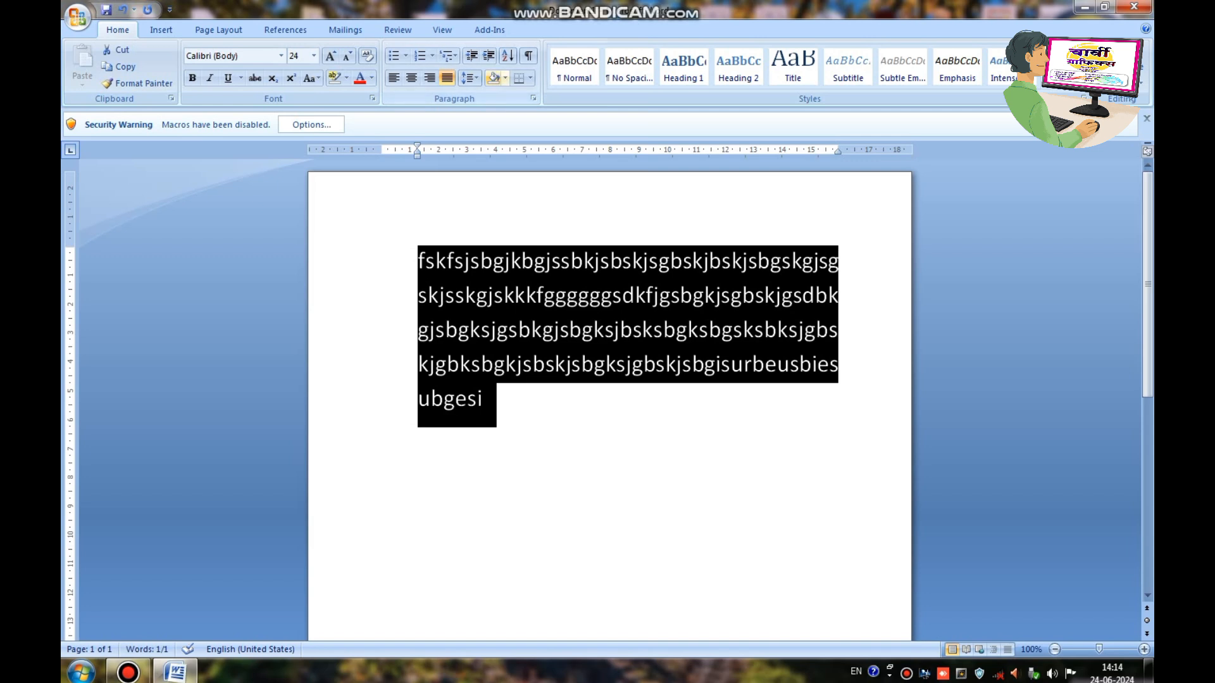
# Step: Try line spacings of 1.5 and 2.0 on the selected paragraph, finishing with 3.0
pyautogui.click(470, 77)
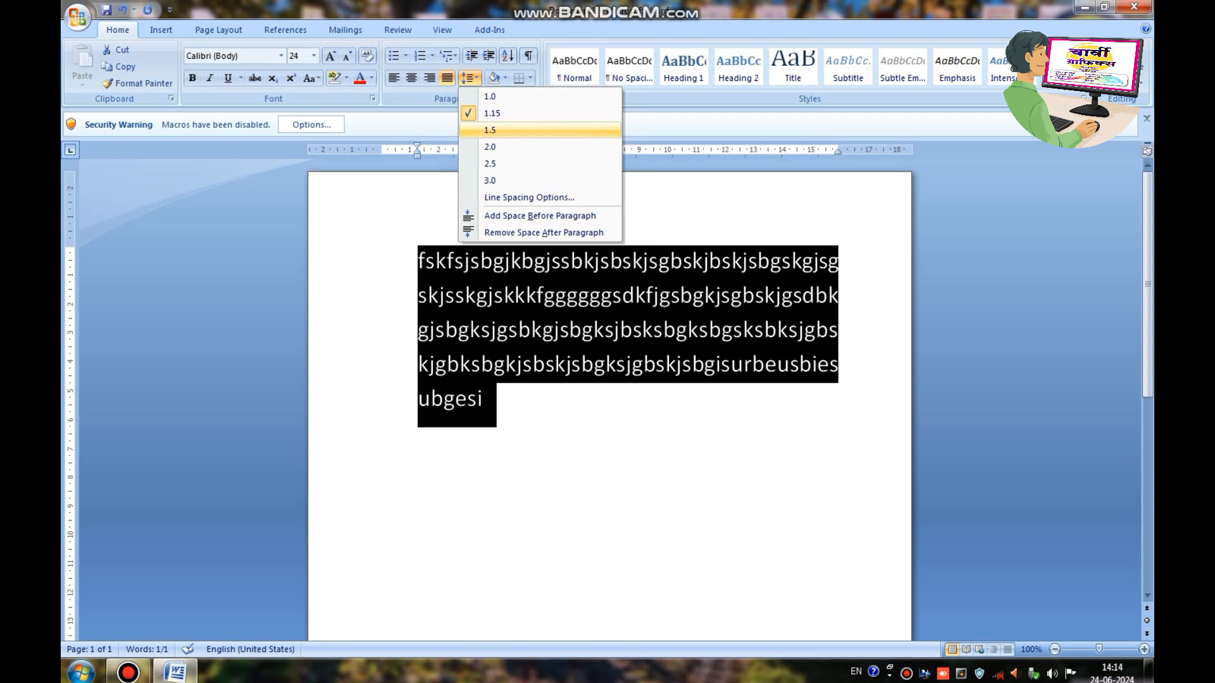
pyautogui.click(490, 130)
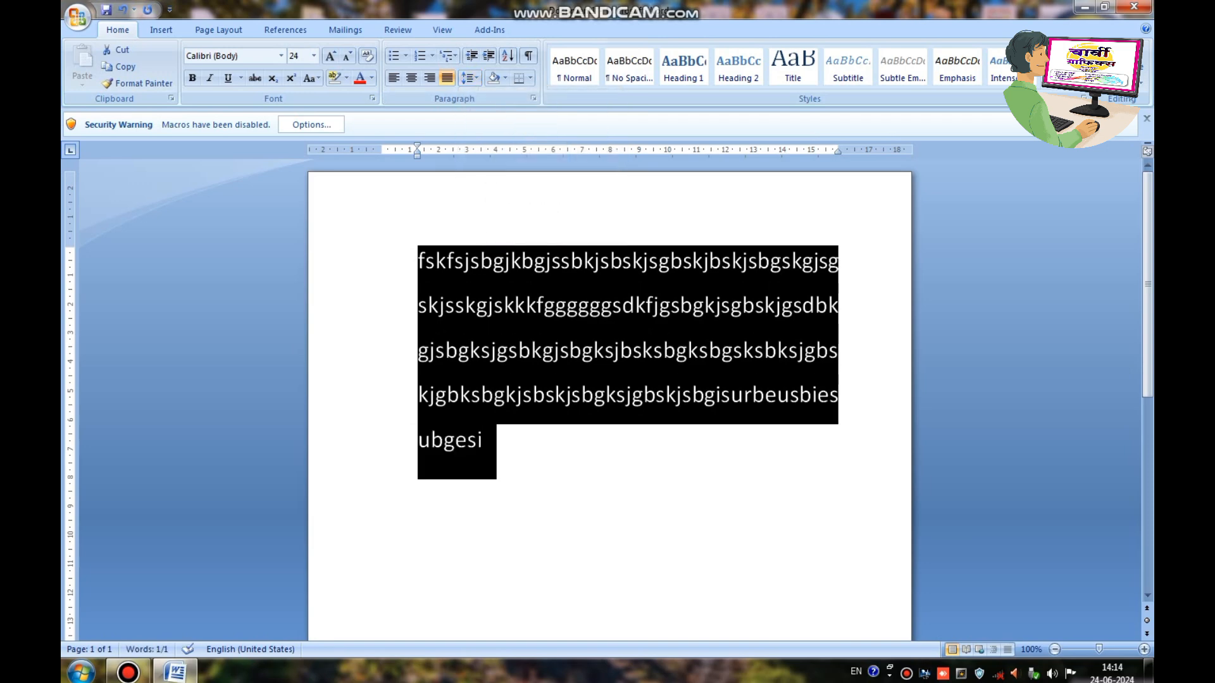
pyautogui.click(469, 77)
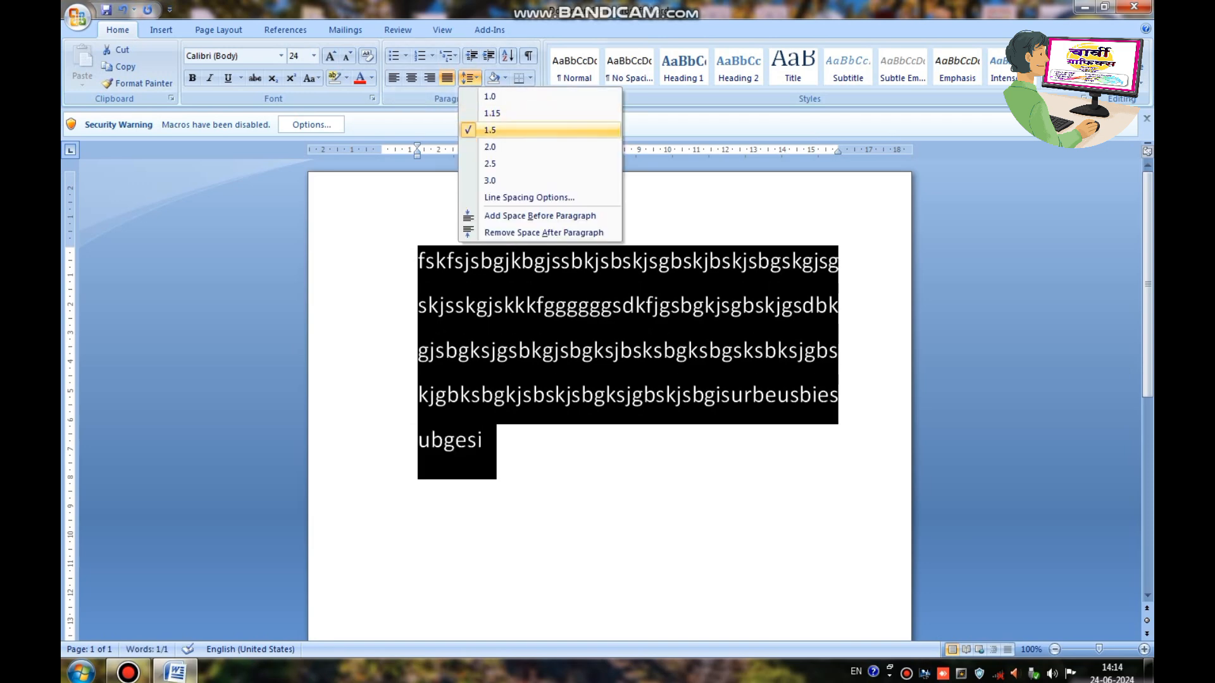
pyautogui.click(490, 147)
pyautogui.click(470, 77)
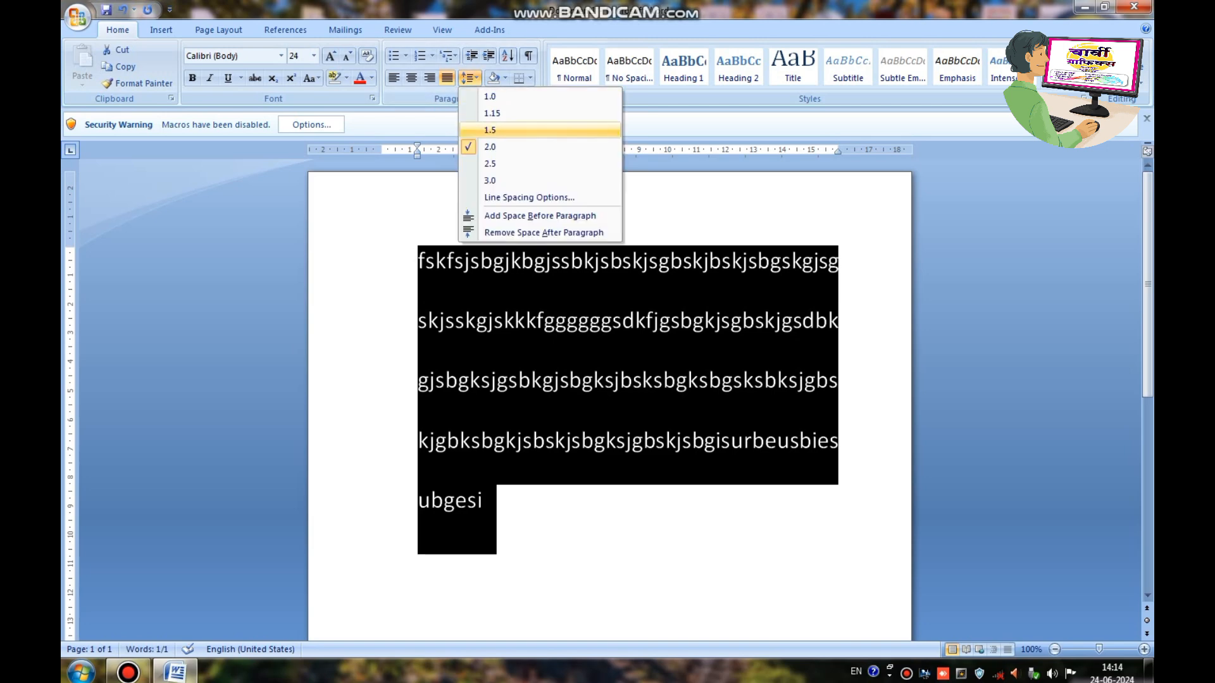
pyautogui.click(489, 181)
# Step: Try Double line spacing for the selected paragraph through the detailed line spacing options
pyautogui.click(469, 77)
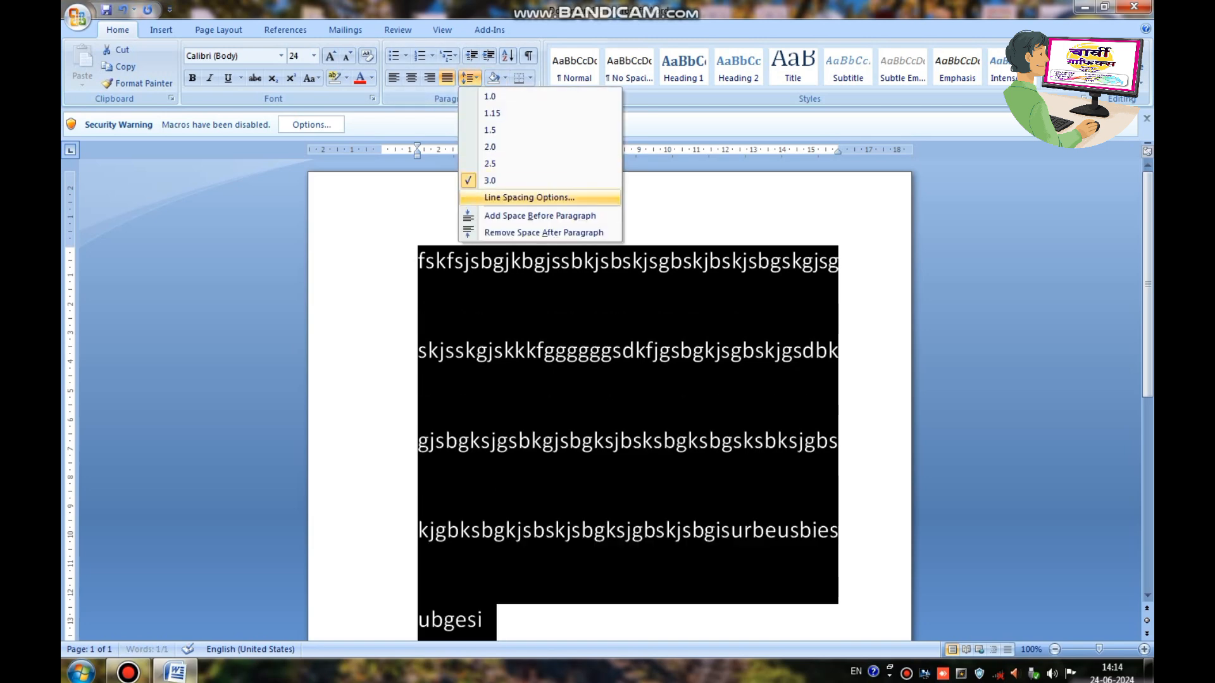
pyautogui.click(529, 197)
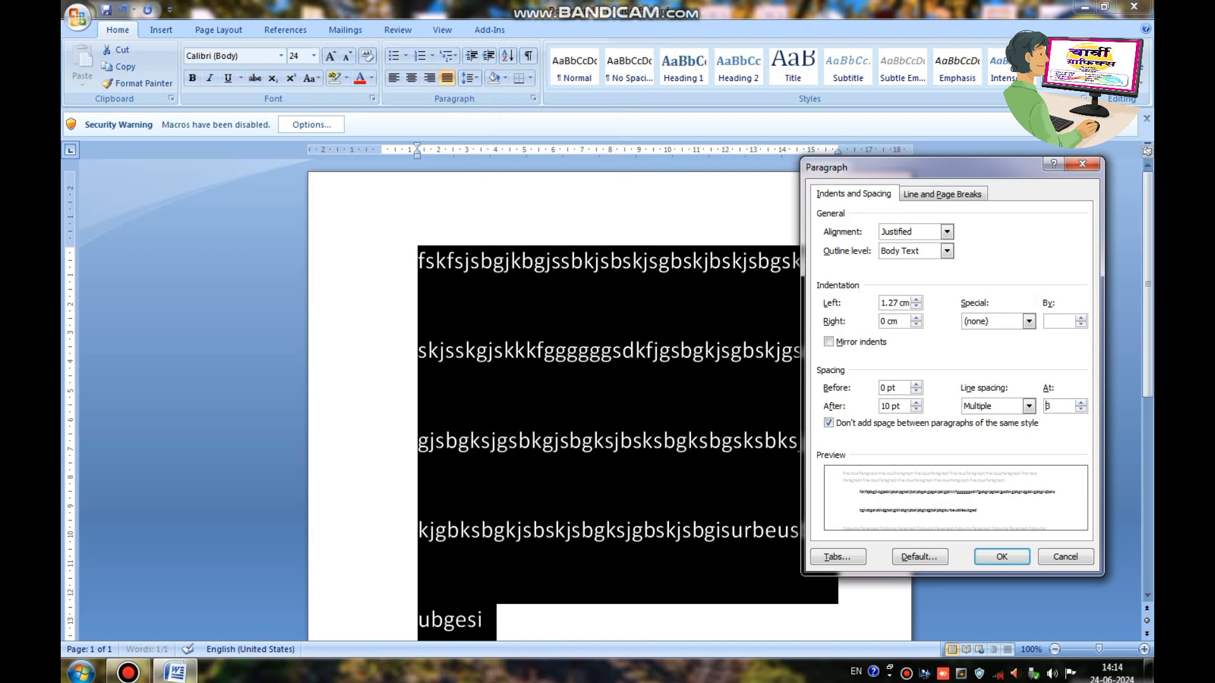
pyautogui.click(1029, 407)
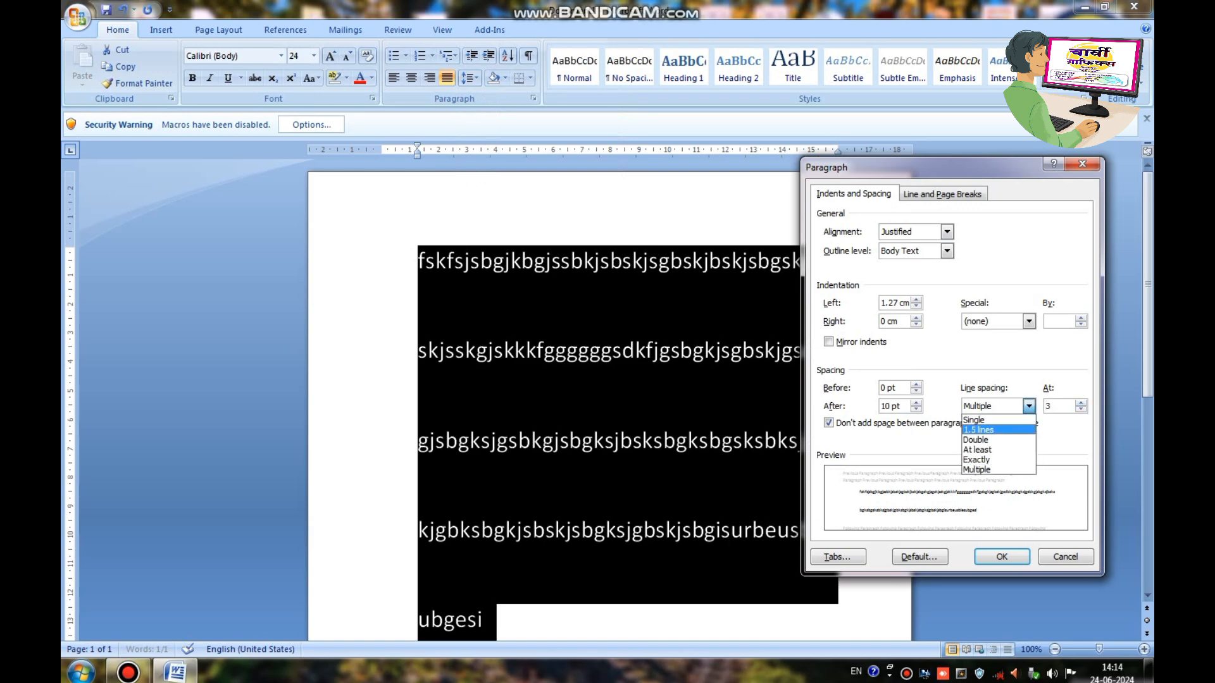
pyautogui.click(987, 440)
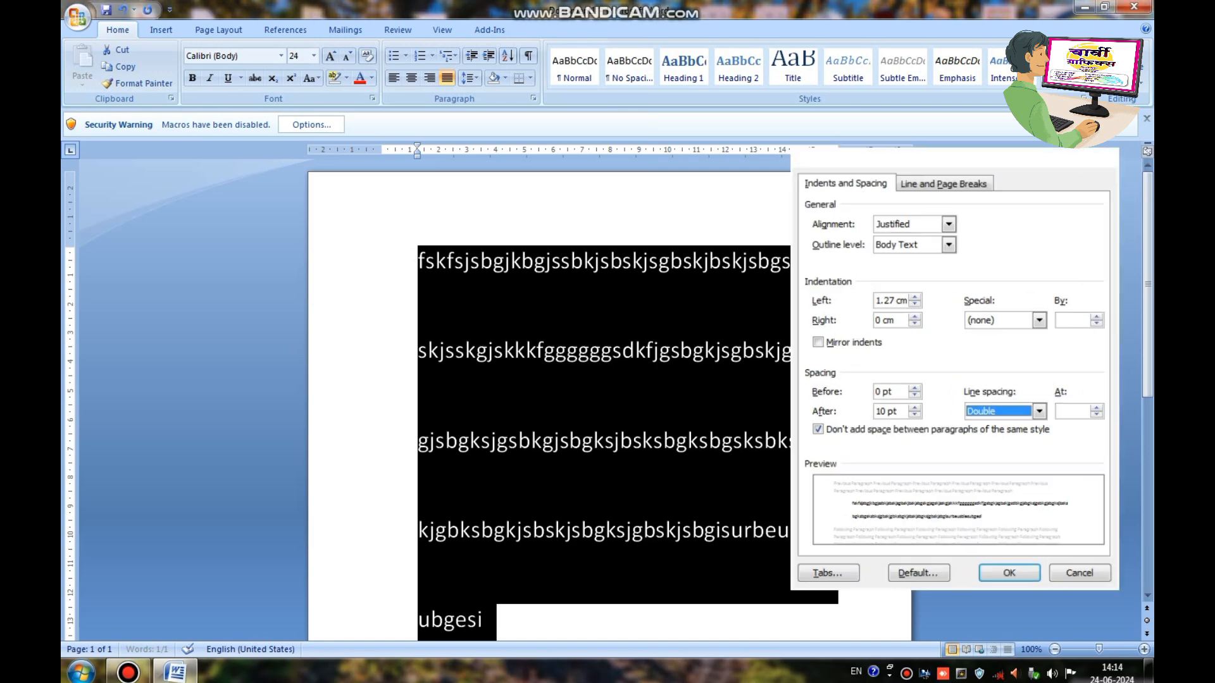
pyautogui.press('Return')
pyautogui.click(469, 77)
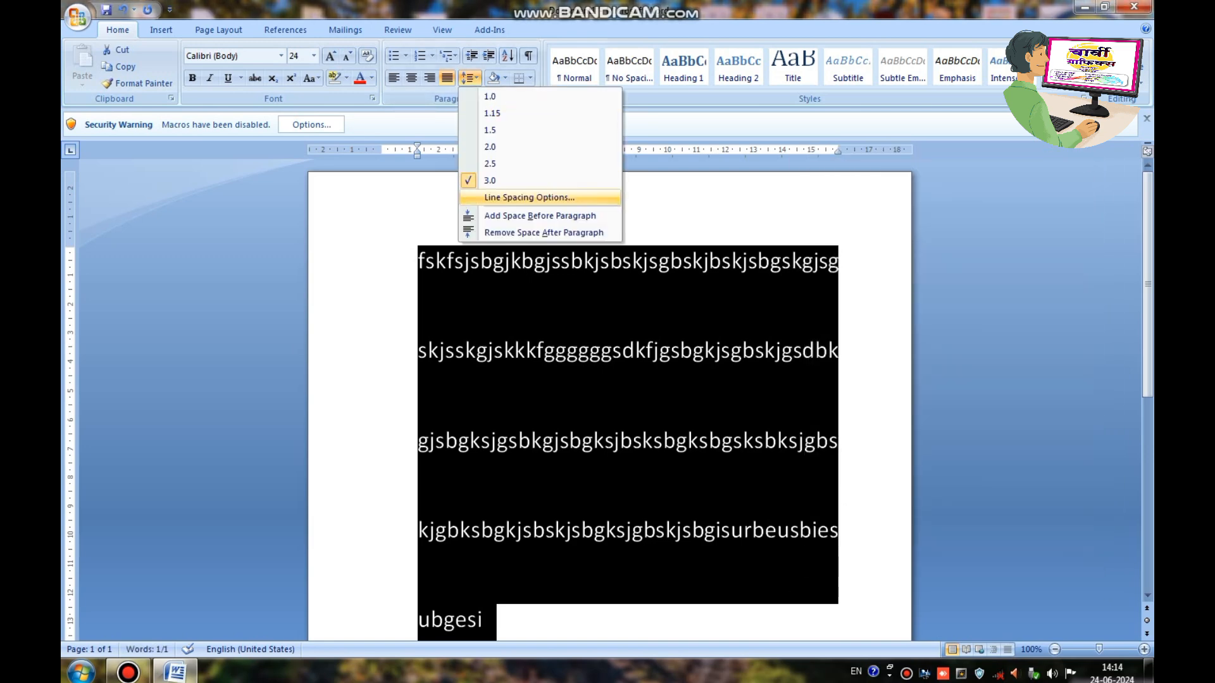
pyautogui.click(672, 196)
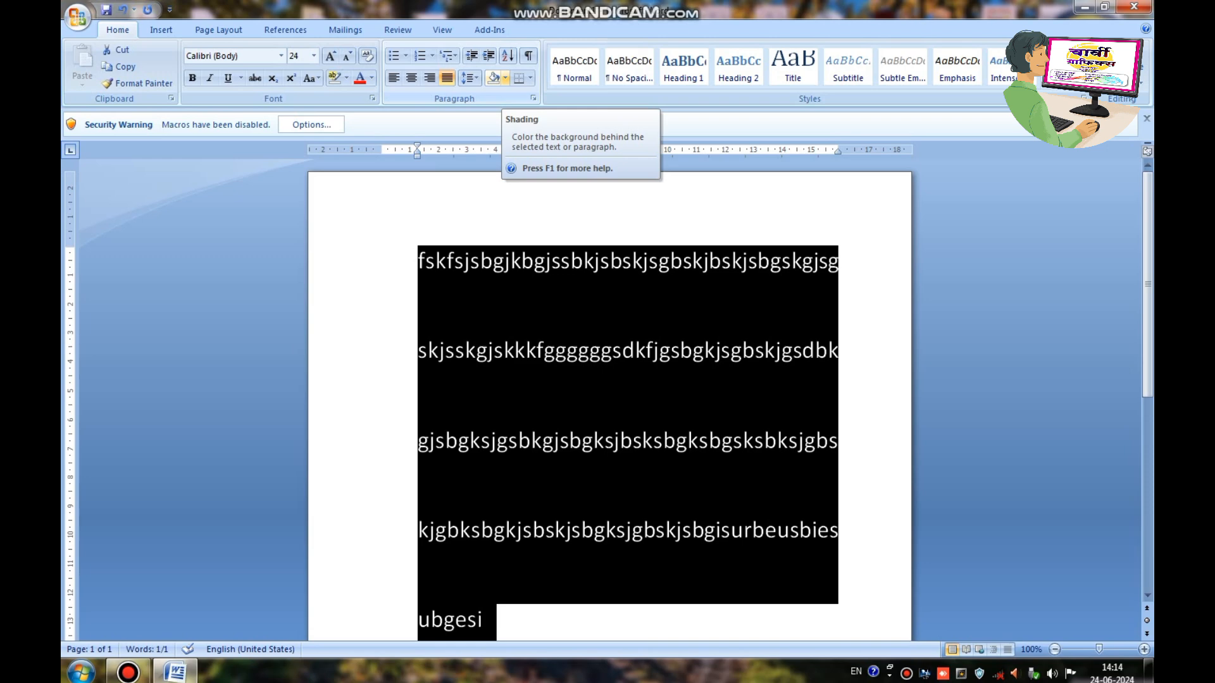
# Step: Try a golden yellow from the extended color palette as shading behind the selected paragraph, and undo it
pyautogui.click(505, 77)
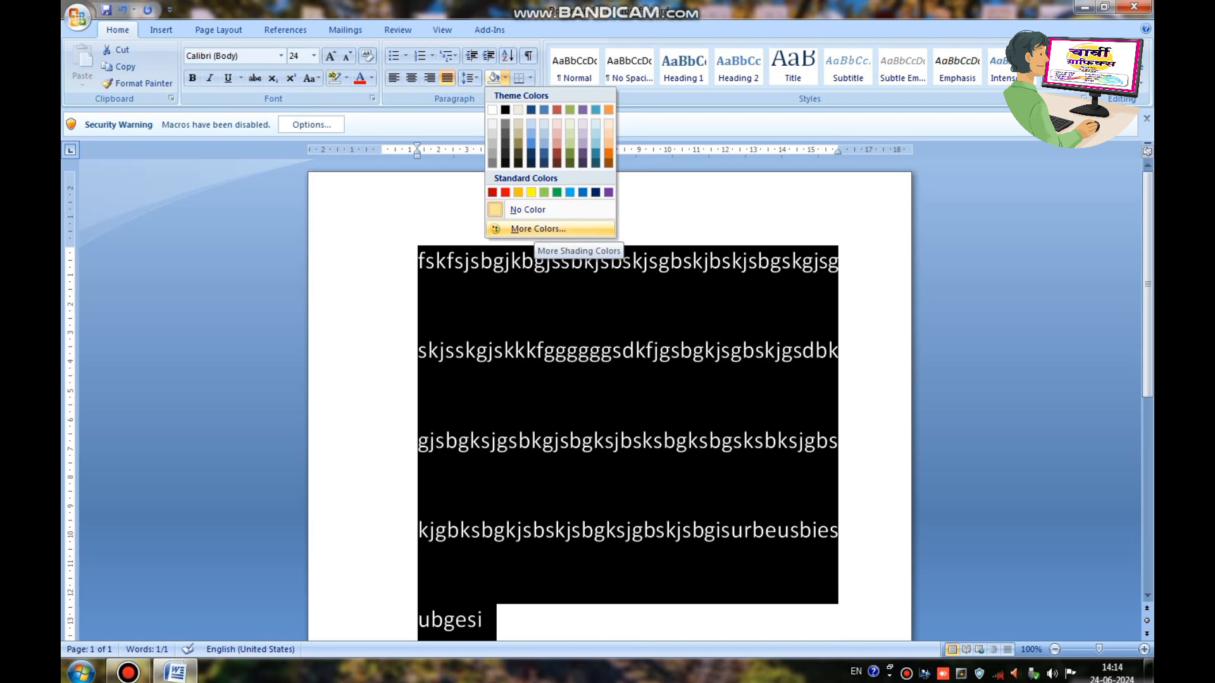
pyautogui.click(536, 229)
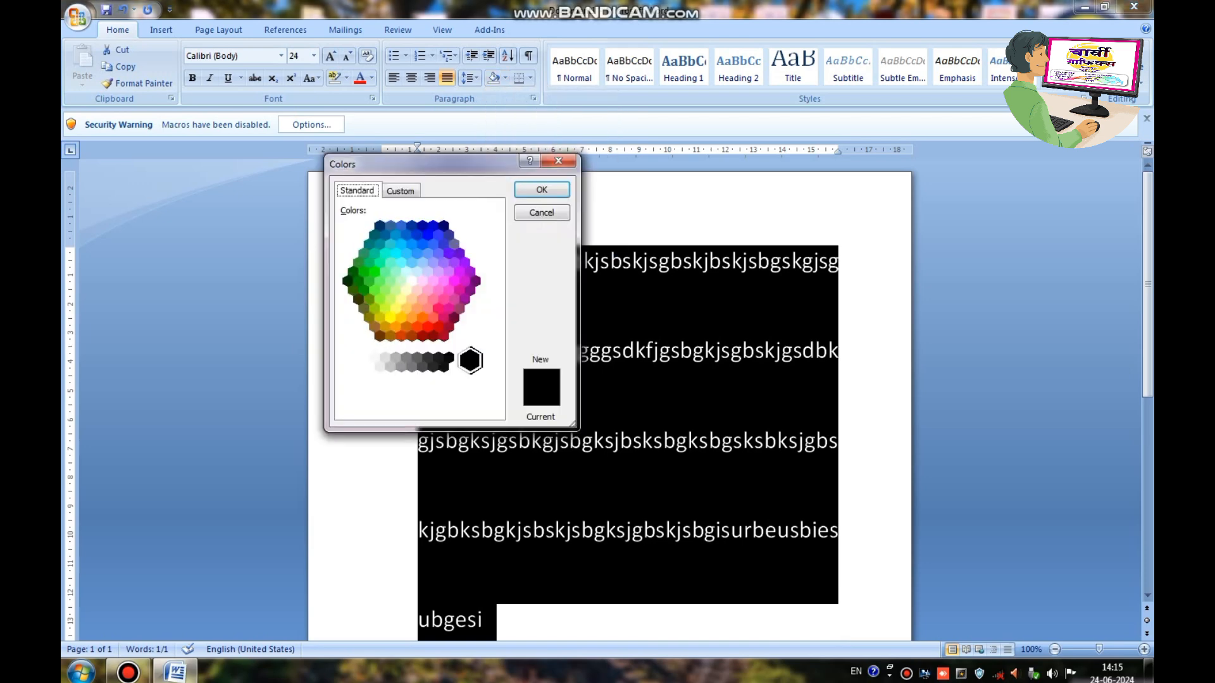
pyautogui.click(401, 317)
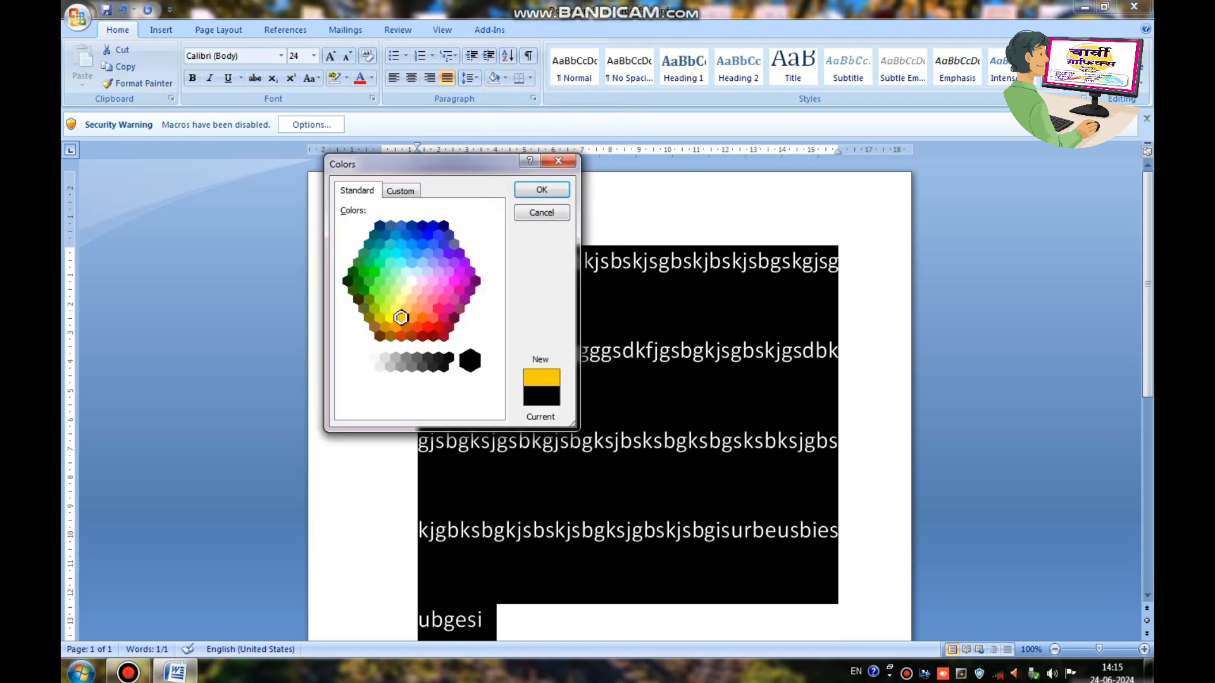
pyautogui.click(541, 190)
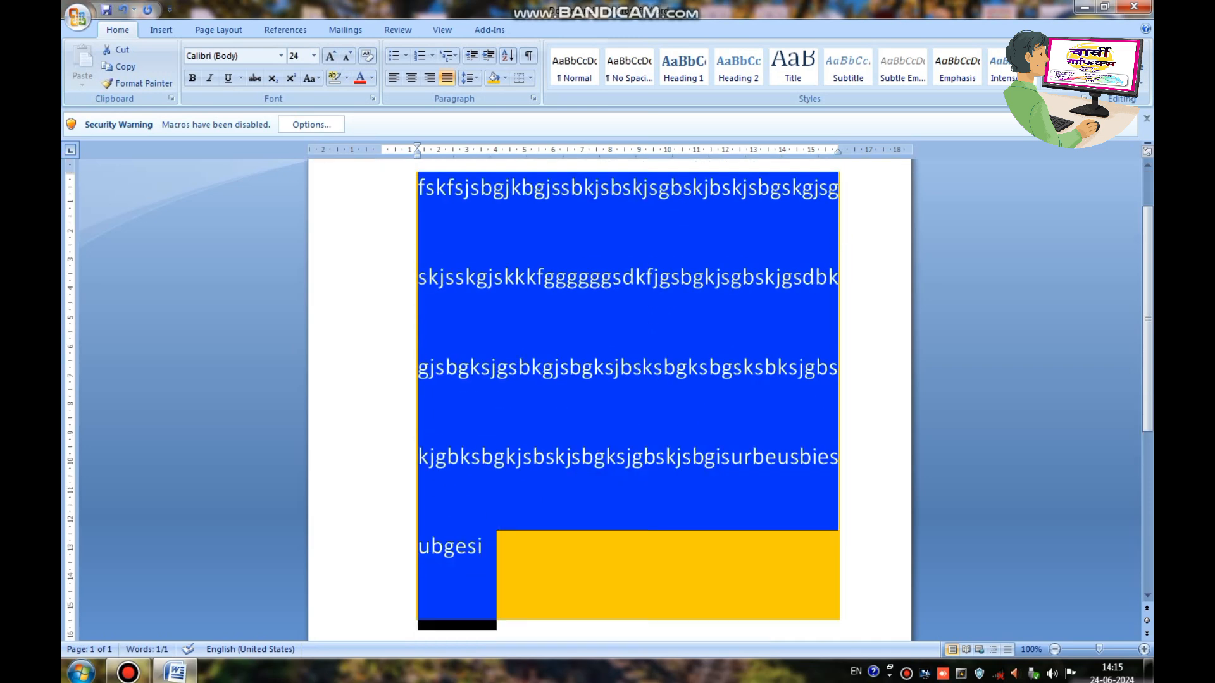
pyautogui.click(621, 260)
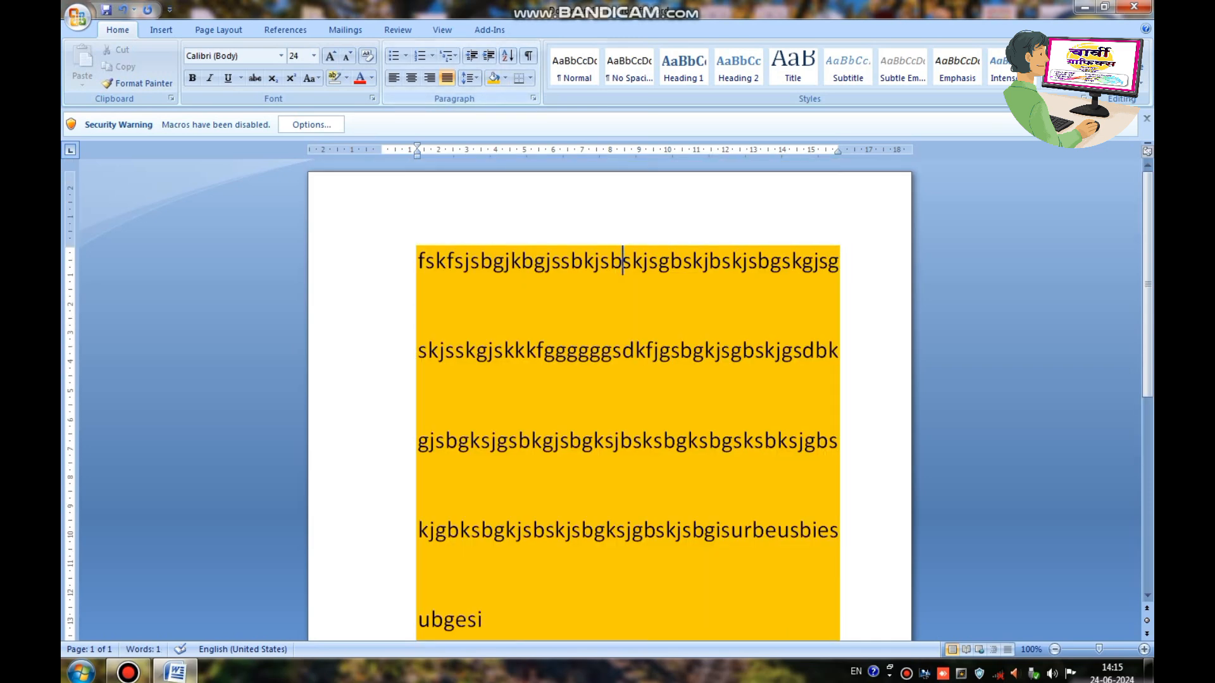
pyautogui.scroll(-5, 628, 379)
pyautogui.hotkey('ctrl', 'z')
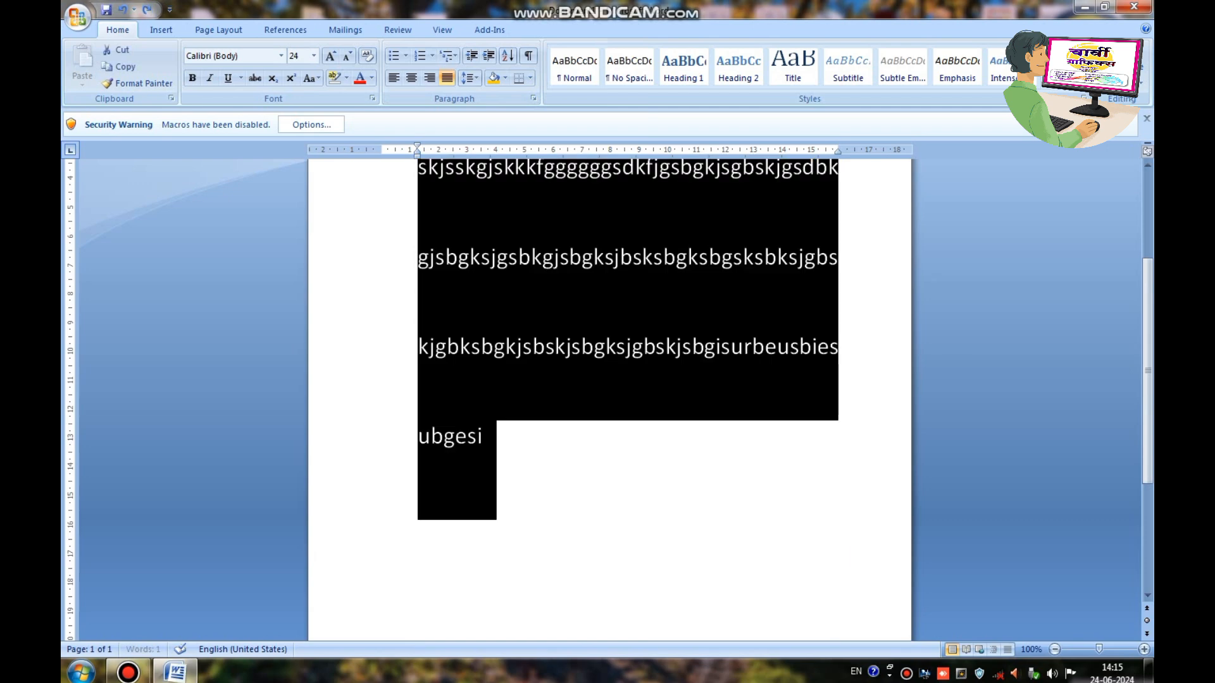
# Step: Select the entire paragraph and add a bottom border and a top border to it
pyautogui.click(484, 436)
pyautogui.scroll(1, 484, 437)
pyautogui.hotkey('ctrl', 'shift', 'Home')
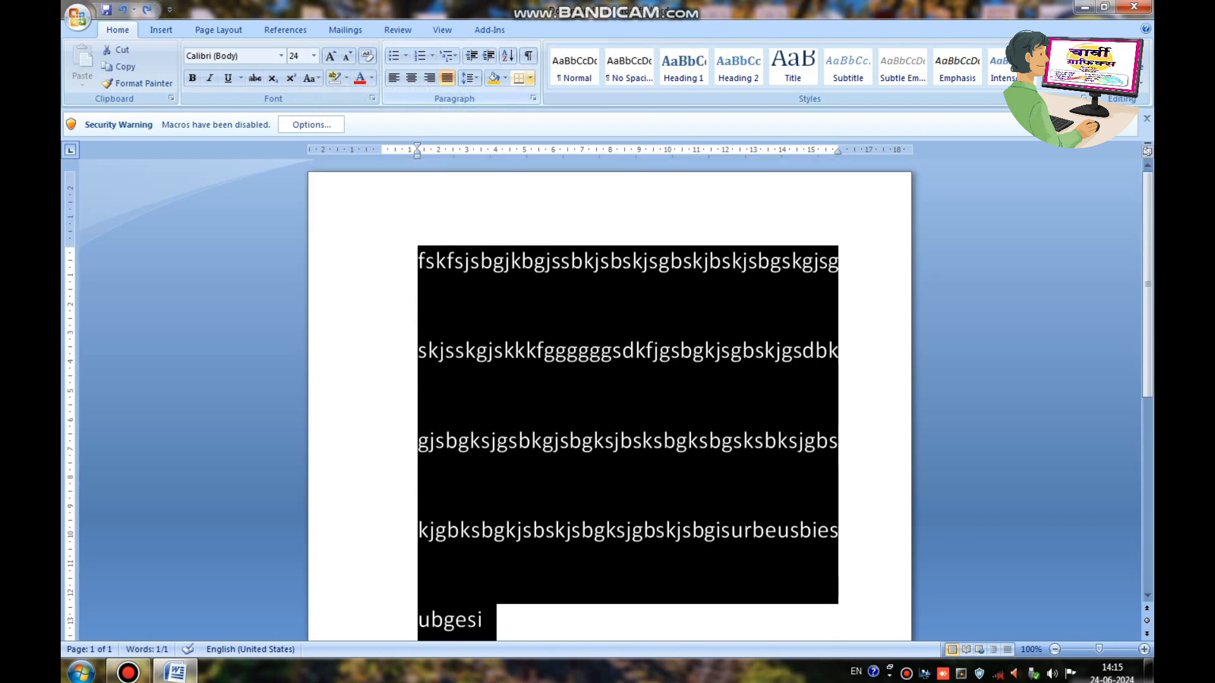
pyautogui.click(531, 78)
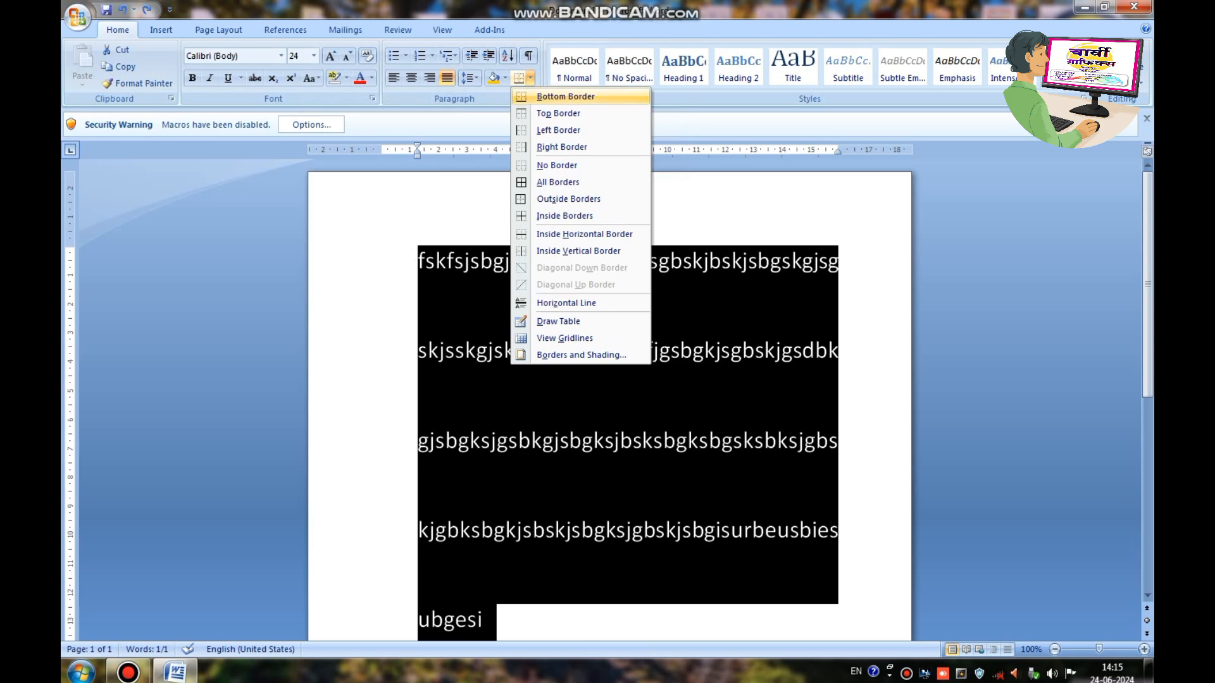
pyautogui.click(565, 96)
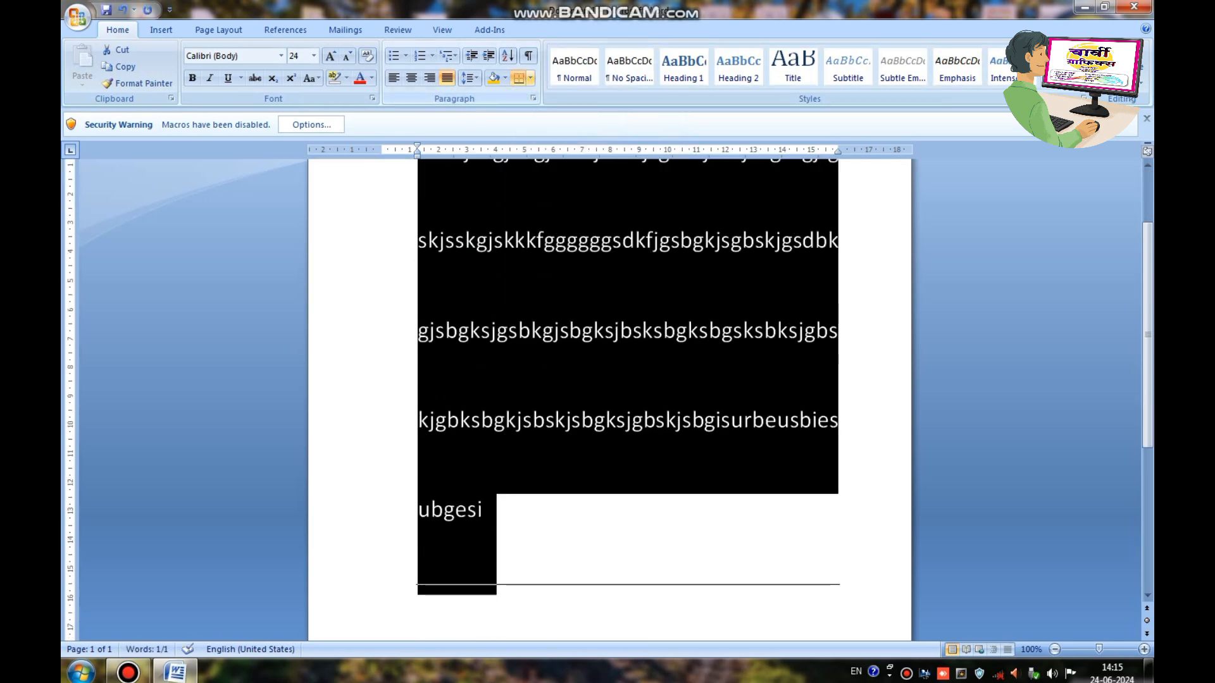
pyautogui.click(530, 77)
pyautogui.click(563, 111)
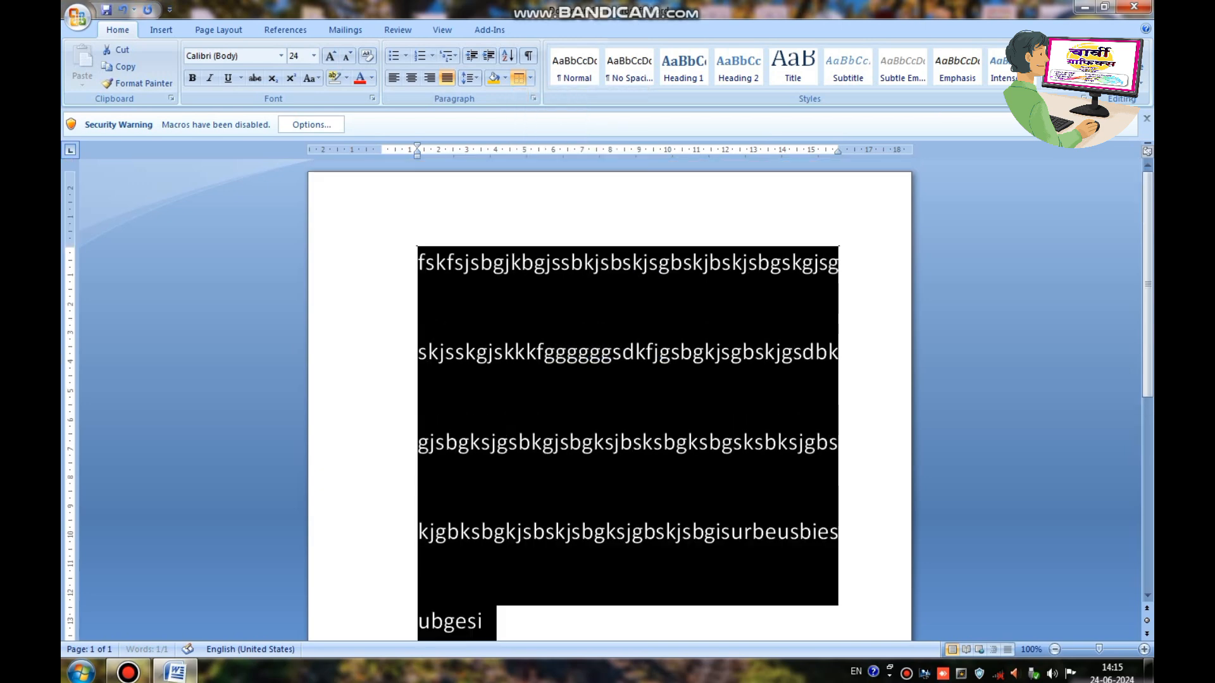
pyautogui.click(481, 262)
pyautogui.scroll(-3, 609, 405)
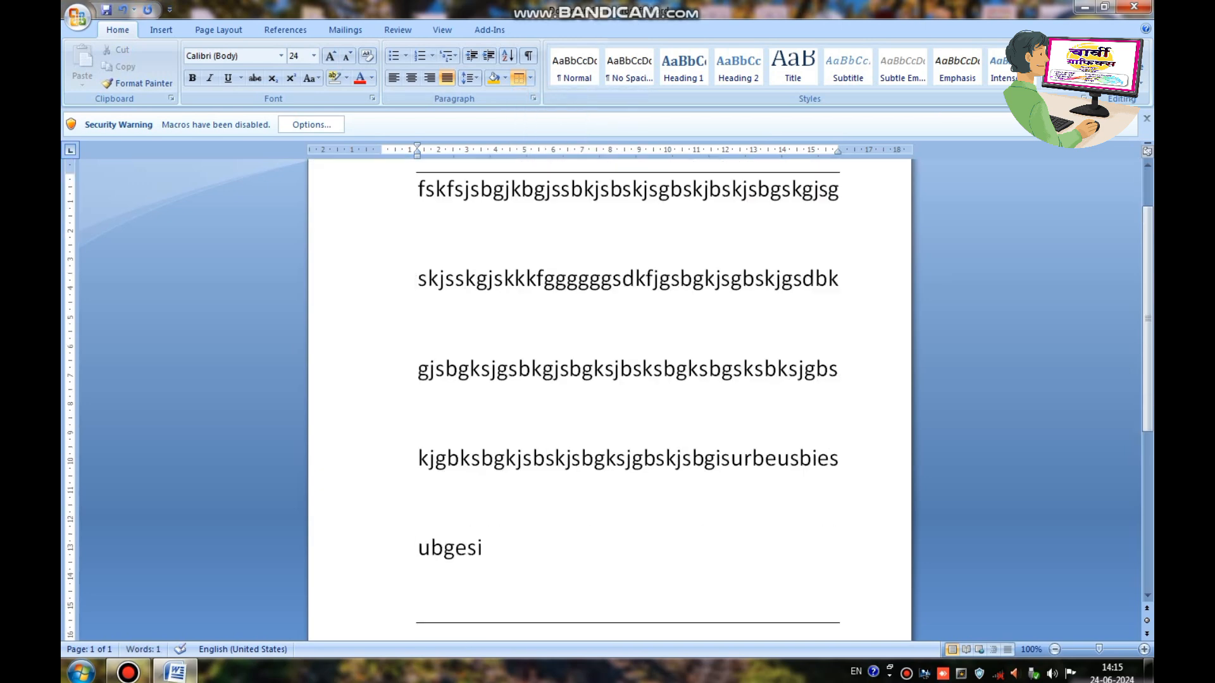
# Step: Select the entire text and remove its borders with the No Border option
pyautogui.hotkey('ctrl', 'a')
pyautogui.scroll(3, 609, 405)
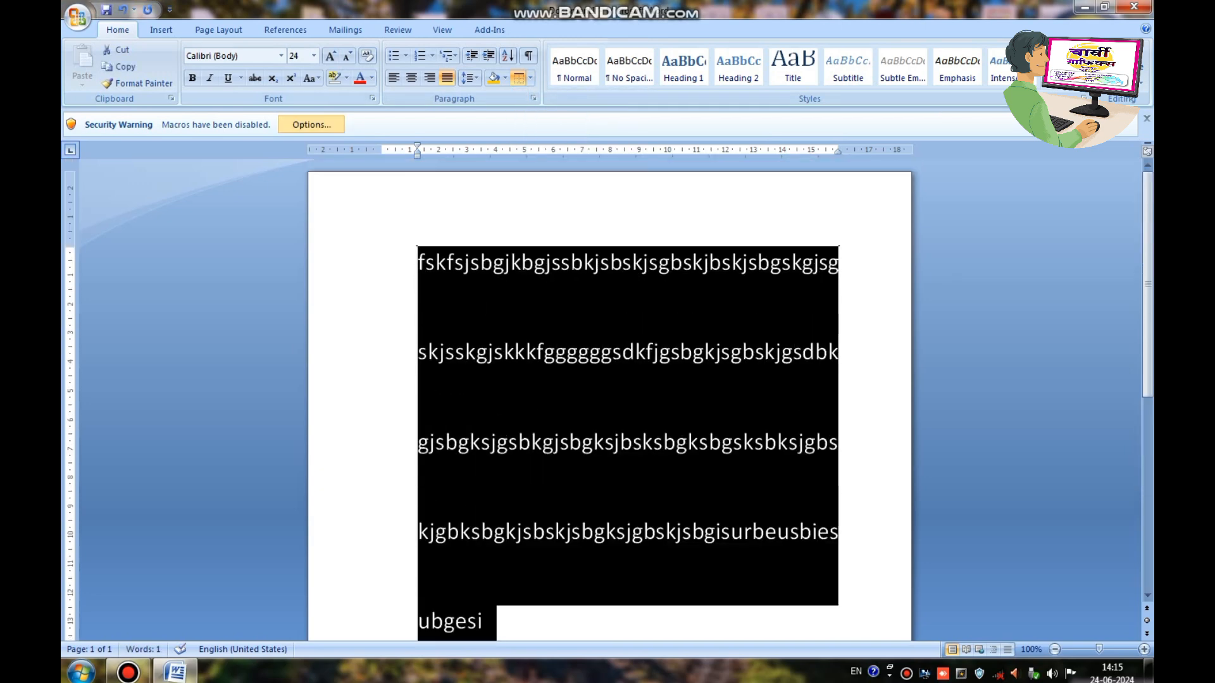
pyautogui.click(530, 78)
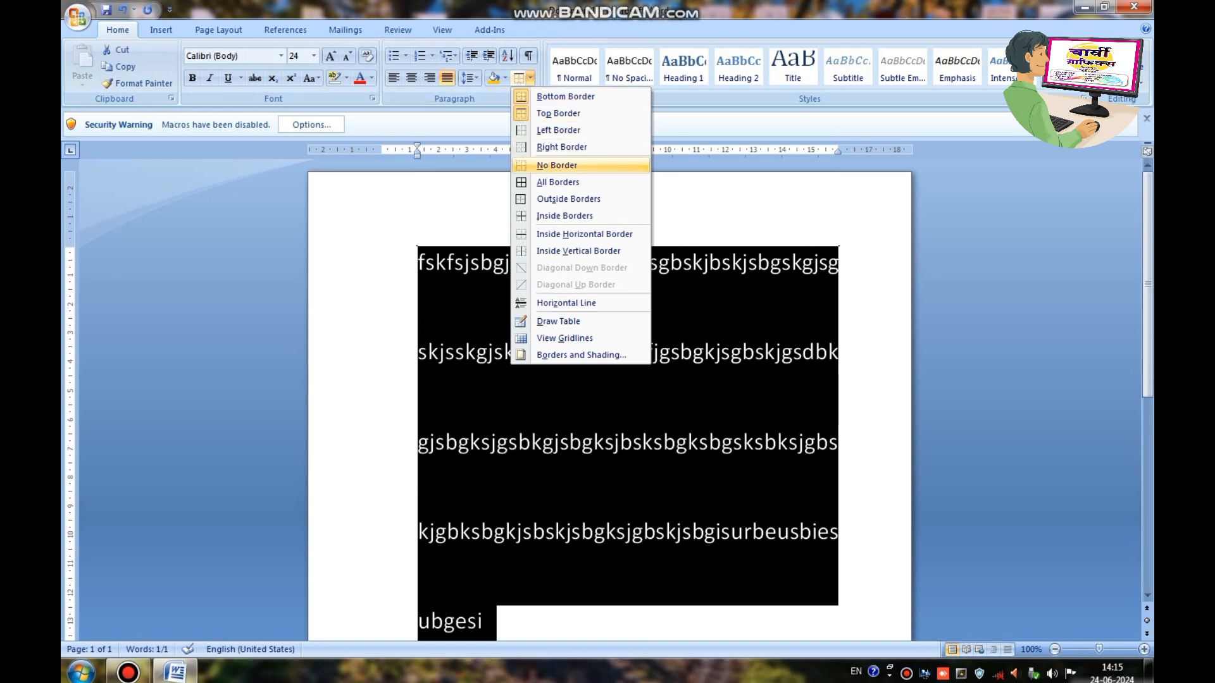
pyautogui.click(556, 165)
pyautogui.click(522, 261)
pyautogui.scroll(-3, 522, 261)
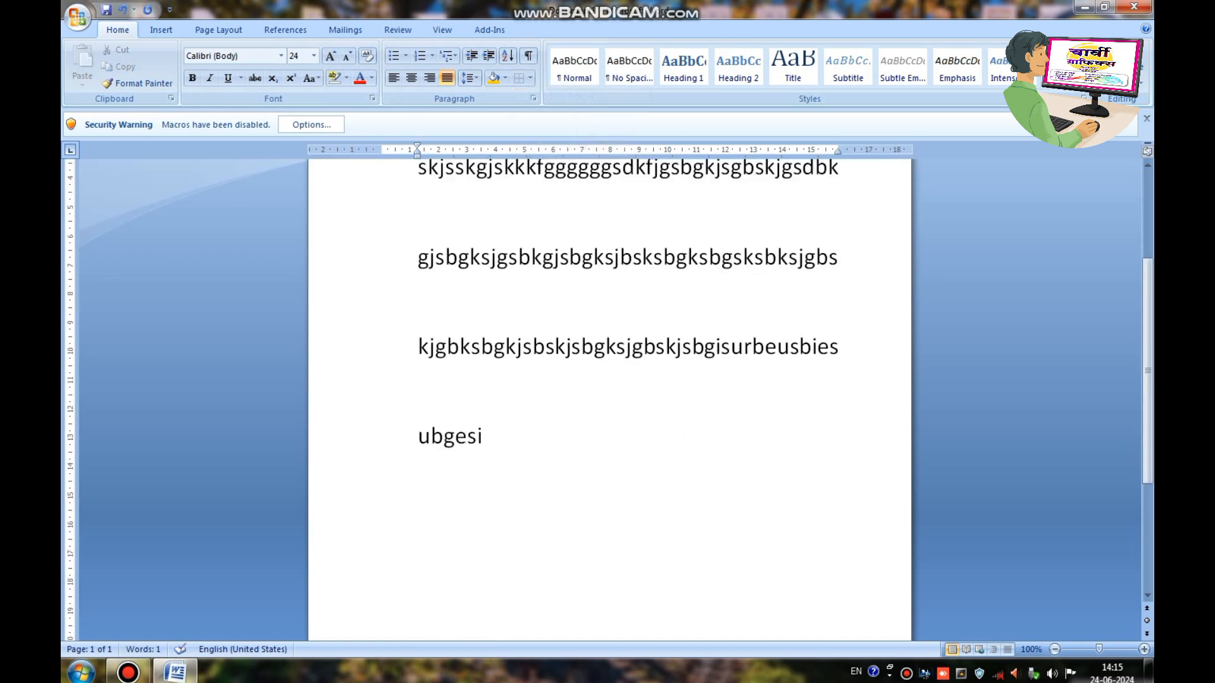
# Step: Select the whole paragraph and apply All Borders to it
pyautogui.moveTo(482, 437); pyautogui.dragTo(417, 250)
pyautogui.click(530, 78)
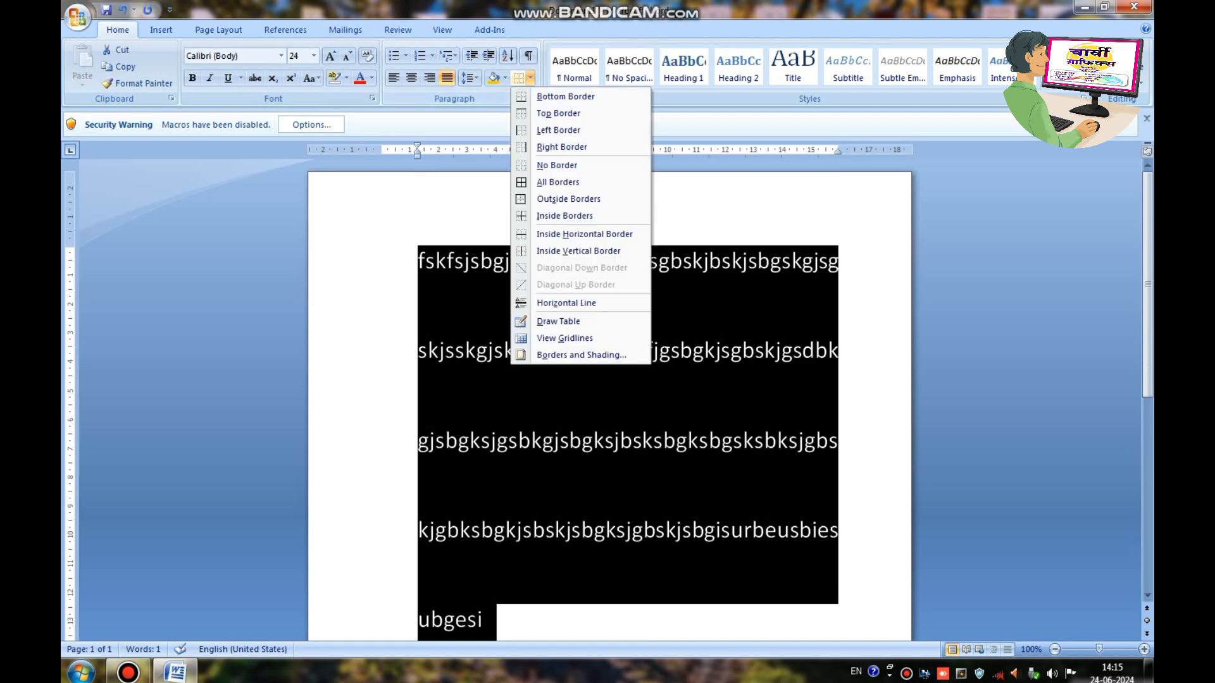
pyautogui.click(557, 183)
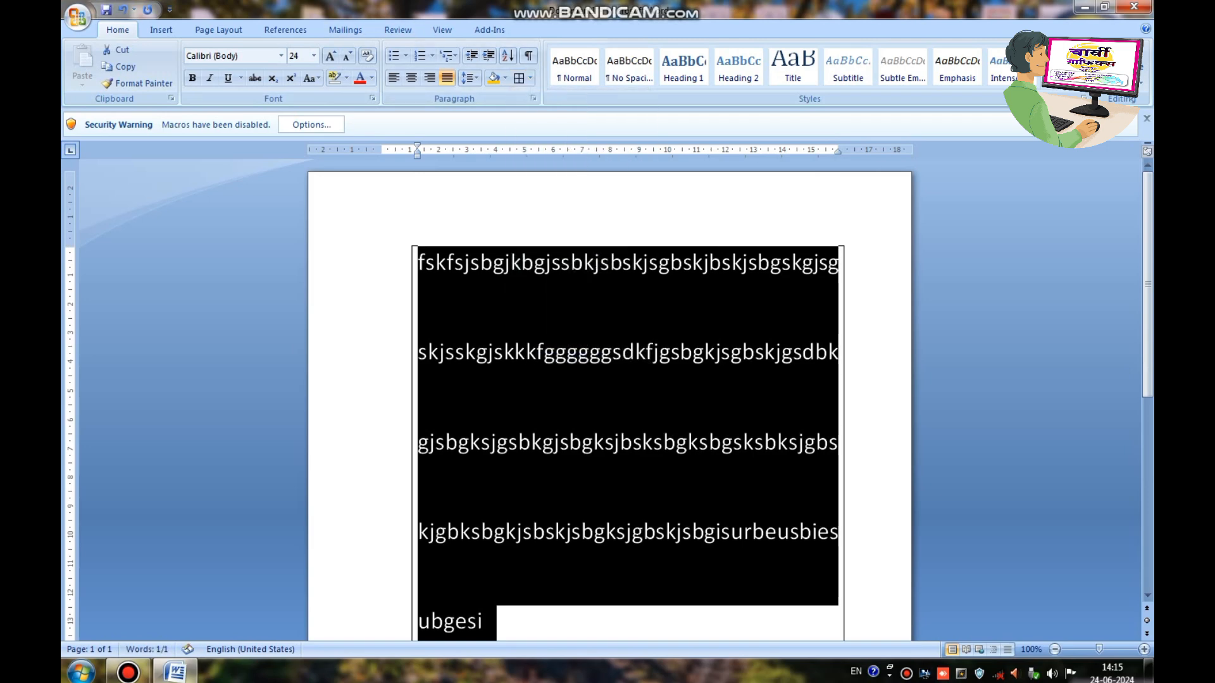
pyautogui.click(840, 443)
pyautogui.scroll(-3, 609, 398)
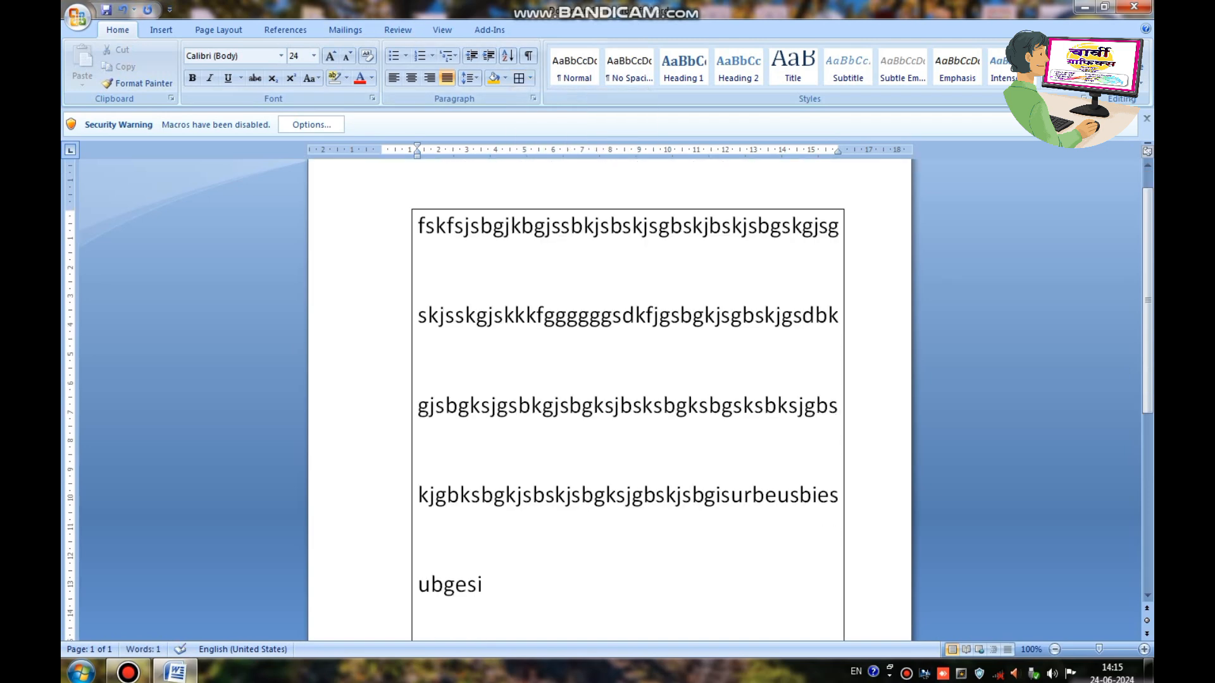
# Step: Select the entire text, turn its Outside Borders off, and turn them back on
pyautogui.hotkey('ctrl', 'a')
pyautogui.scroll(3, 626, 379)
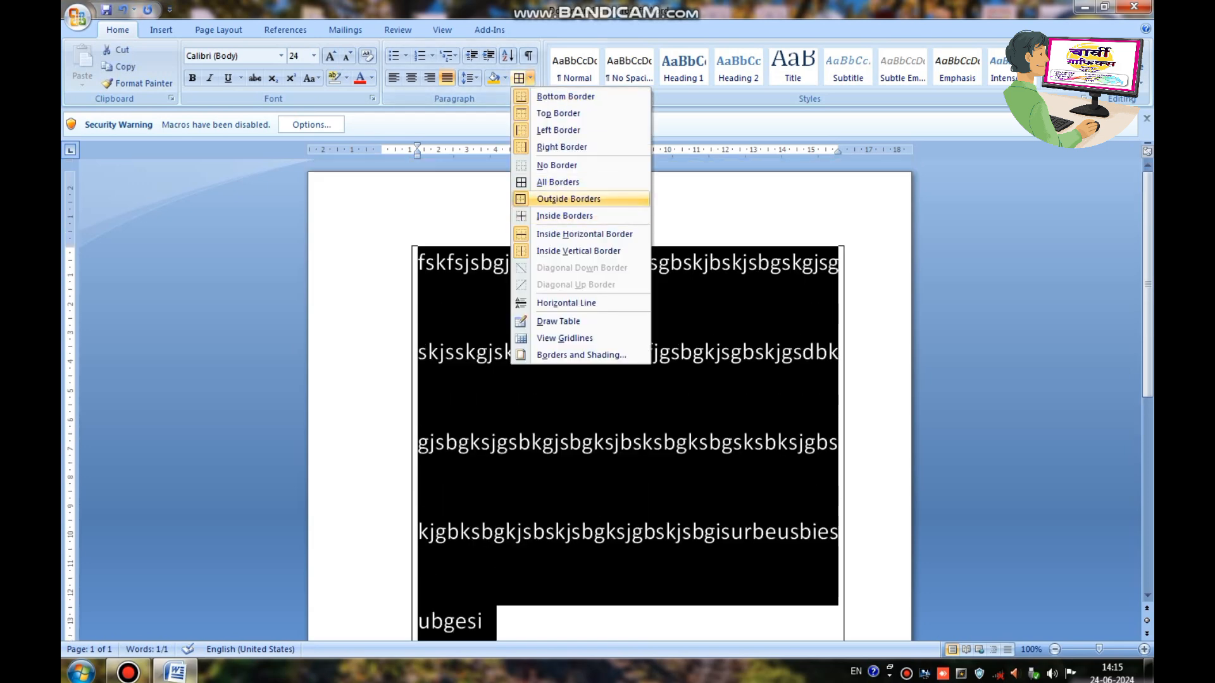
pyautogui.click(568, 199)
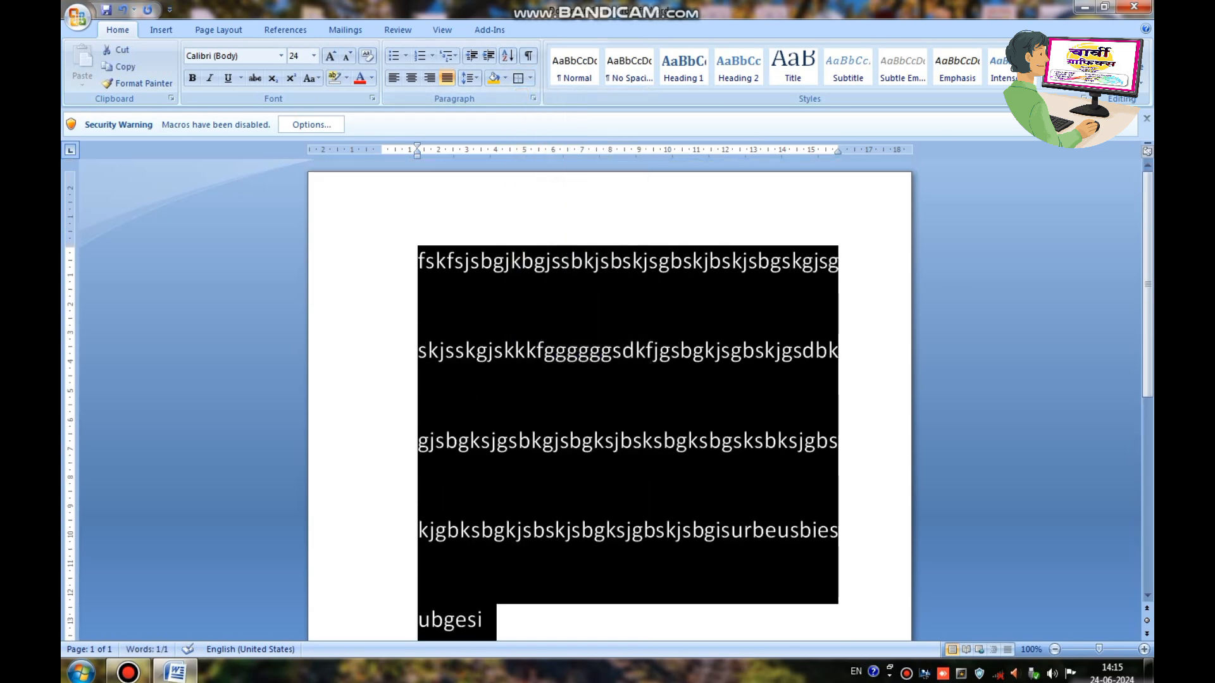
pyautogui.click(518, 78)
# Step: Try Inside Borders on the selected text, remove all borders with the No Border option, and deselect the text
pyautogui.click(530, 78)
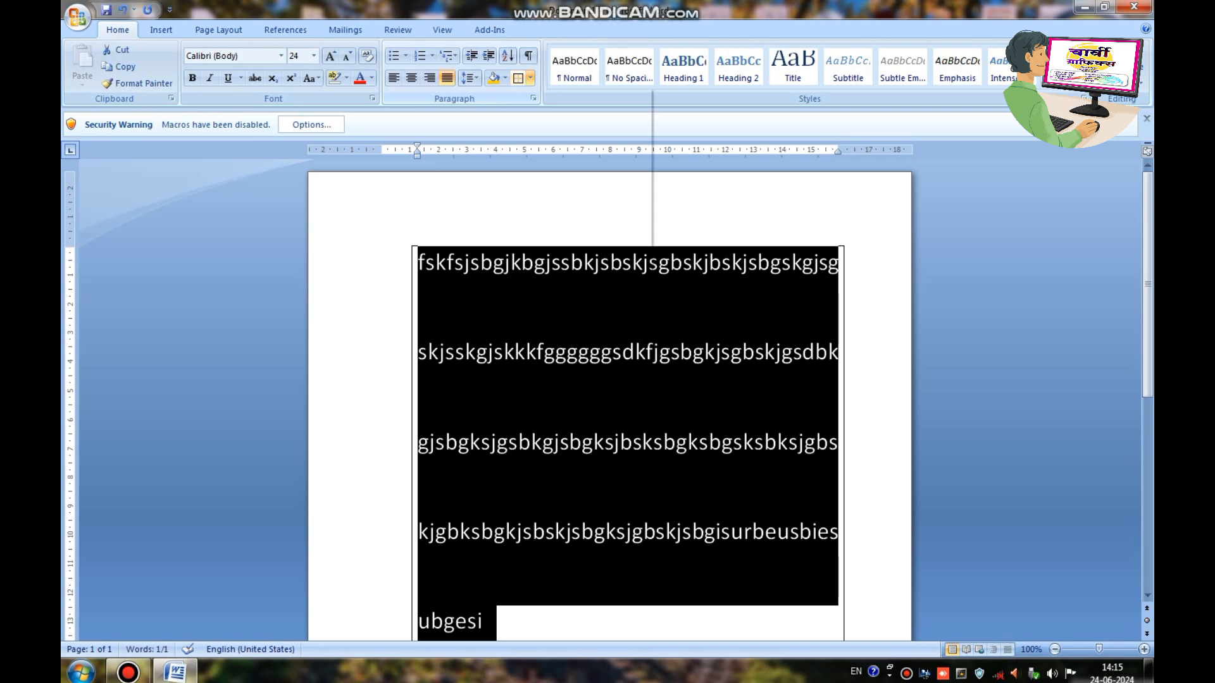
pyautogui.click(565, 216)
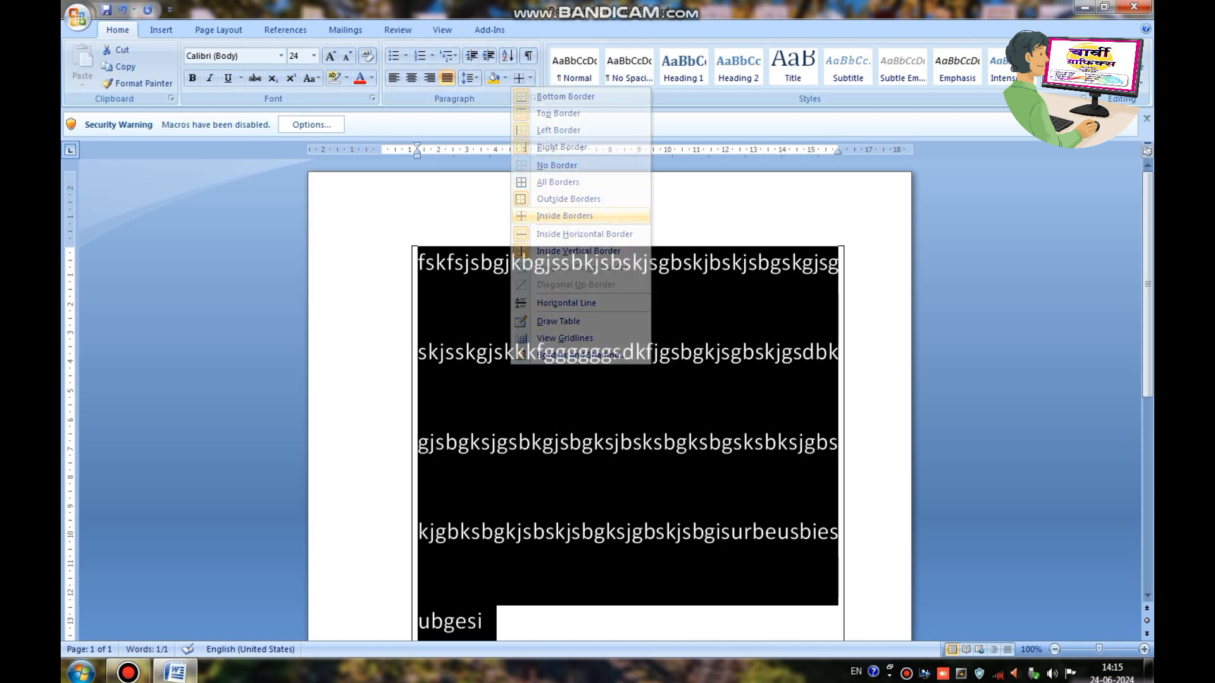
pyautogui.click(530, 78)
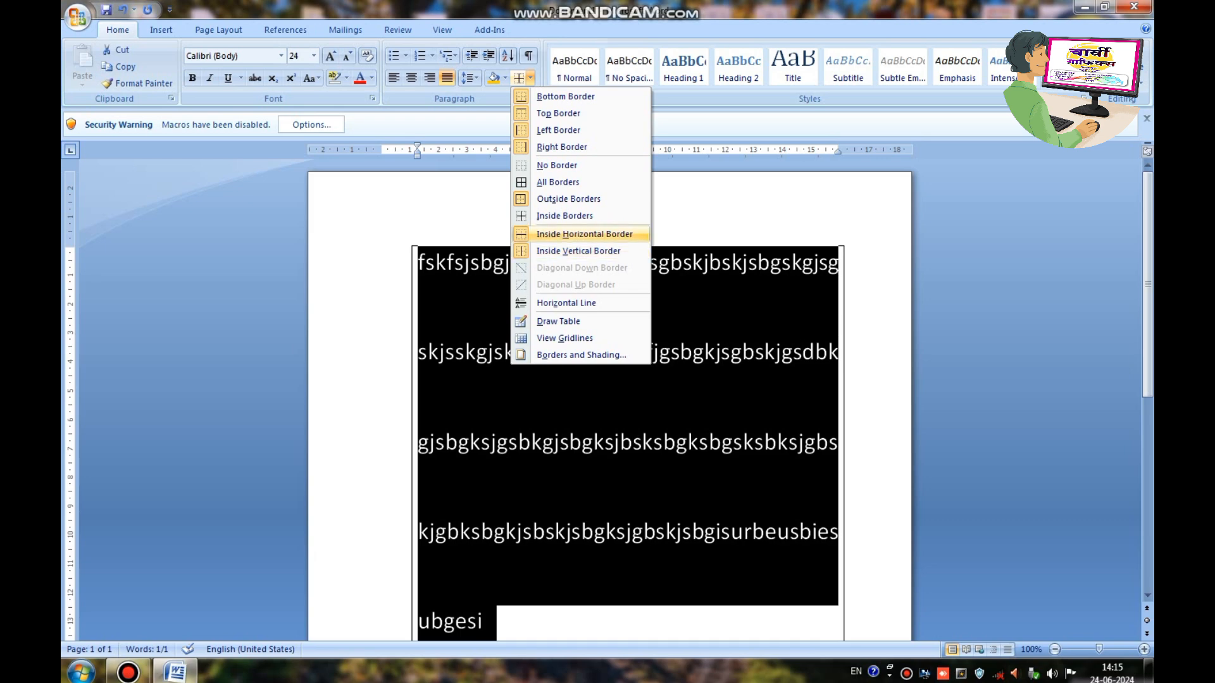
pyautogui.click(557, 165)
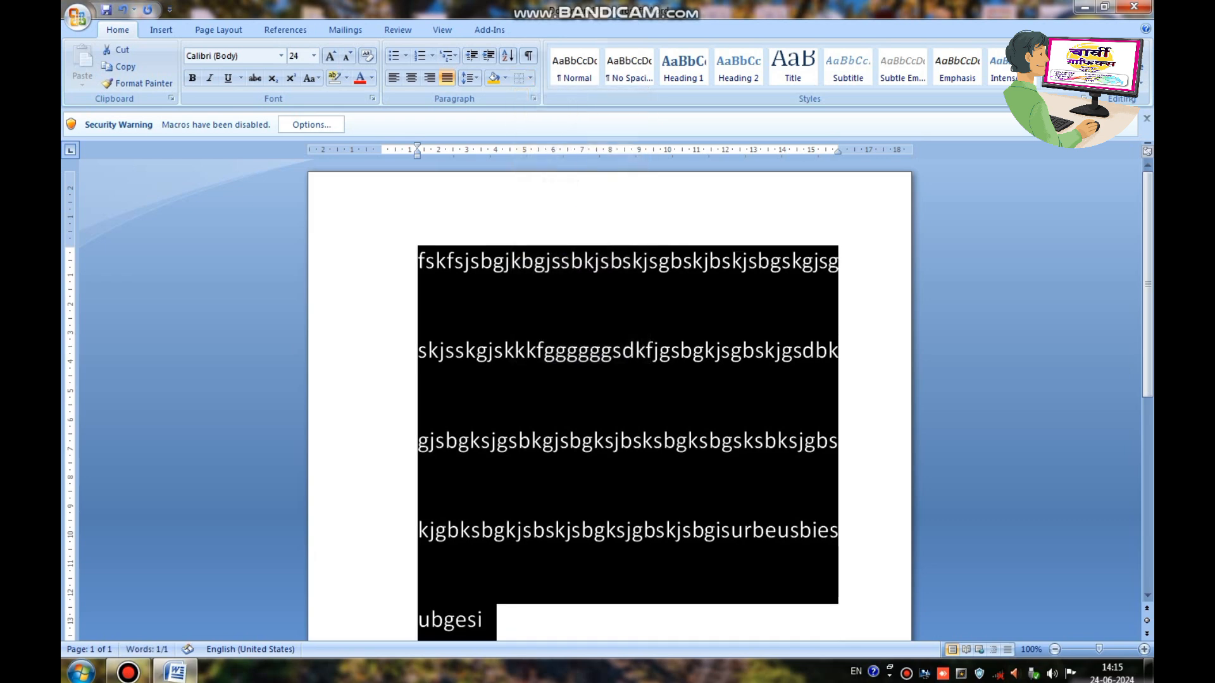
pyautogui.click(481, 261)
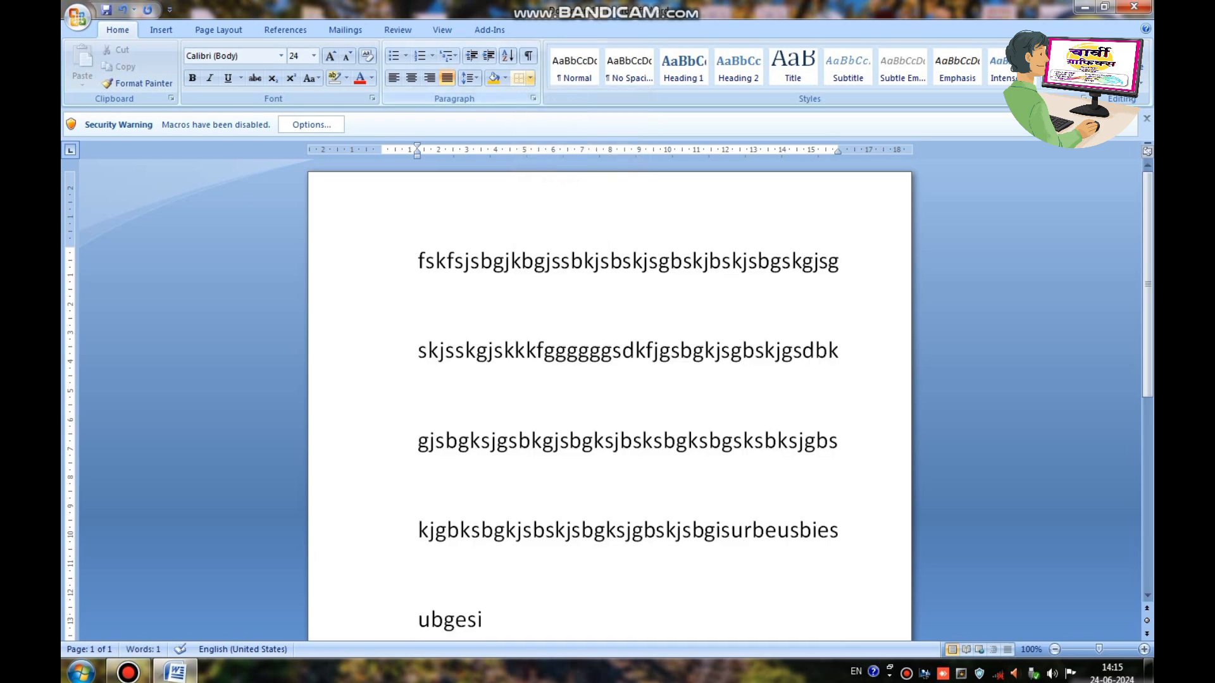
# Step: Select the entire text, use Draw Table to draw a table cell around its first lines, undo it, and leave drawing mode
pyautogui.scroll(-3, 609, 393)
pyautogui.hotkey('ctrl', 'a')
pyautogui.scroll(3, 609, 394)
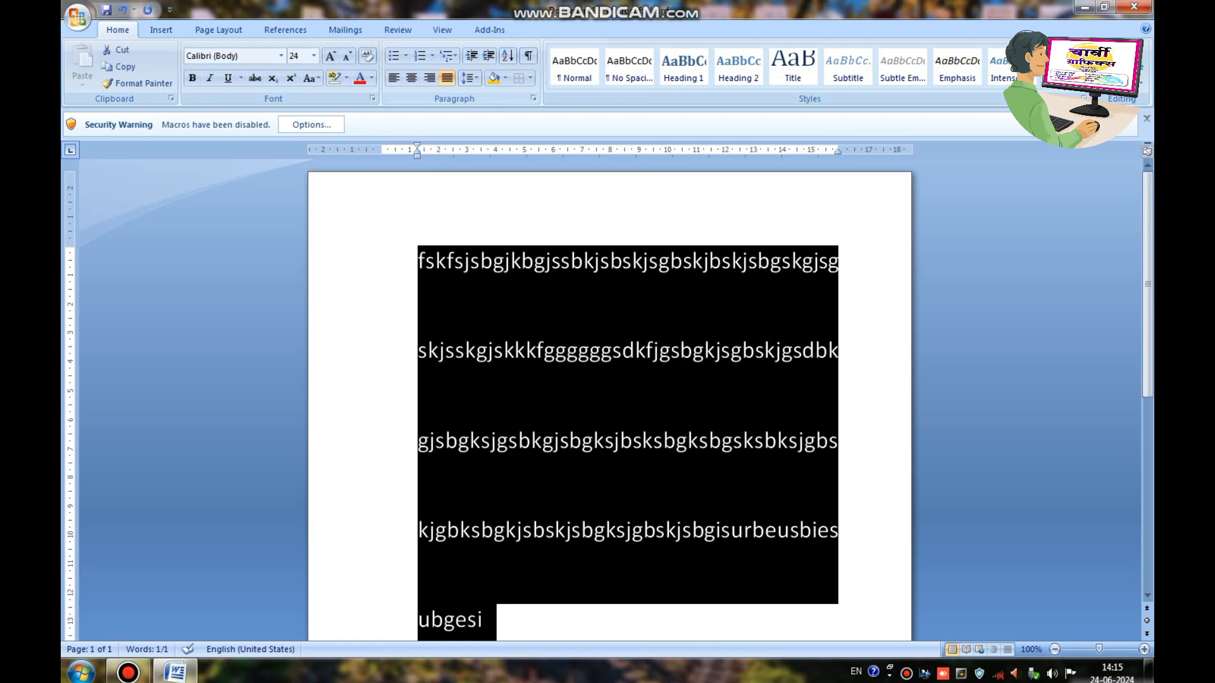
pyautogui.click(530, 77)
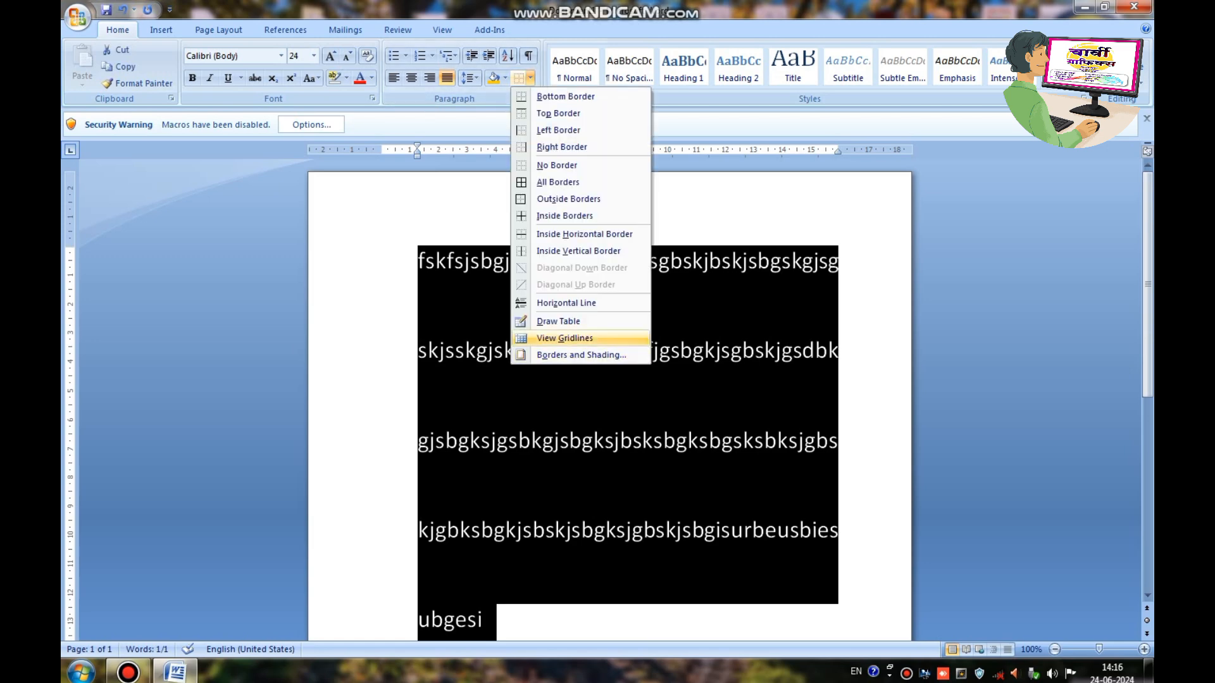
pyautogui.click(558, 321)
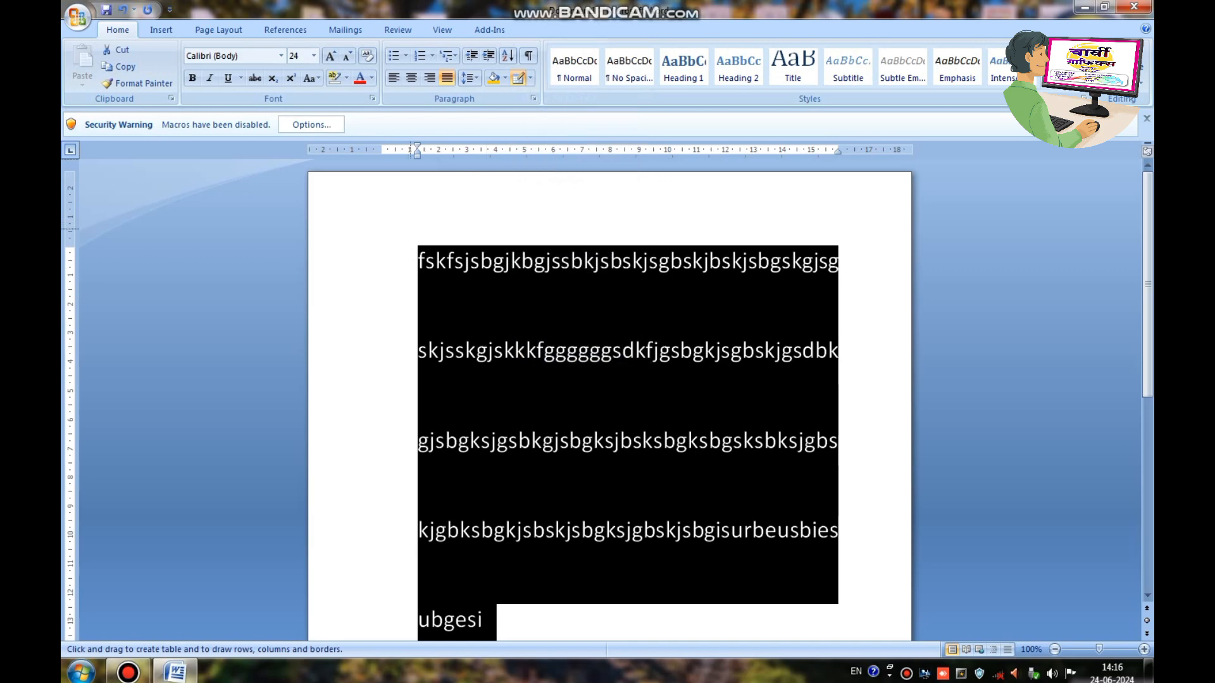
pyautogui.moveTo(401, 231)
pyautogui.mouseDown()
pyautogui.moveTo(553, 355)
pyautogui.moveTo(863, 385)
pyautogui.moveTo(911, 404)
pyautogui.mouseUp()
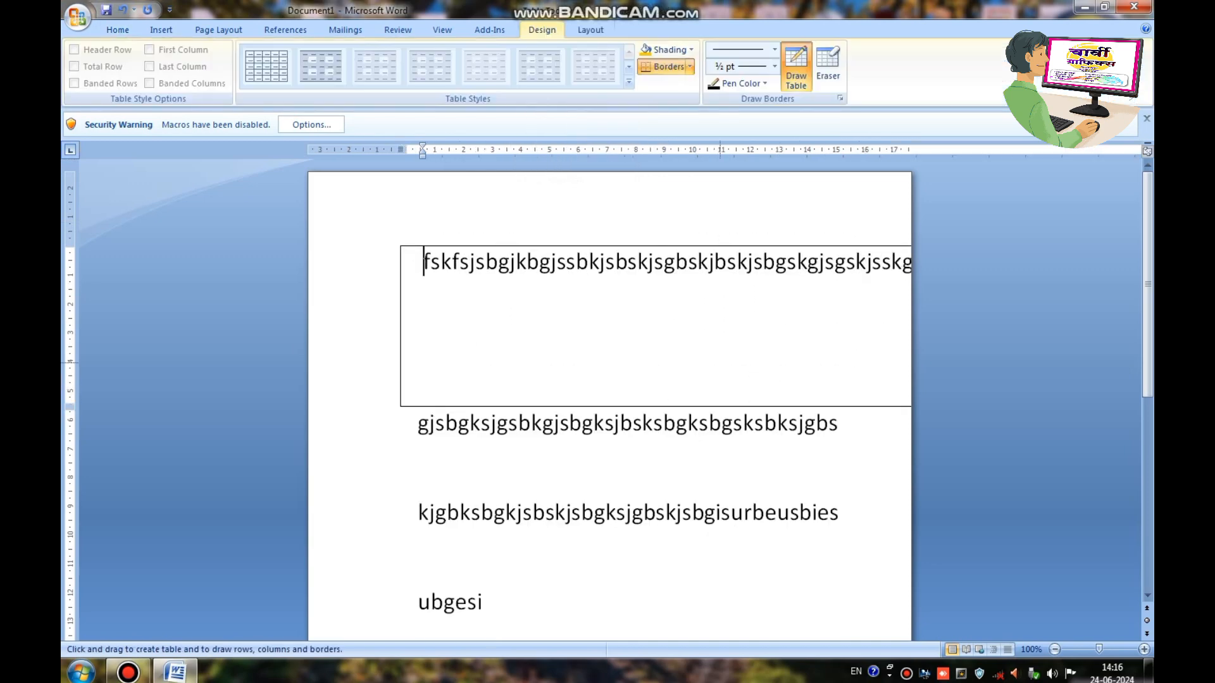
pyautogui.hotkey('ctrl', 'z')
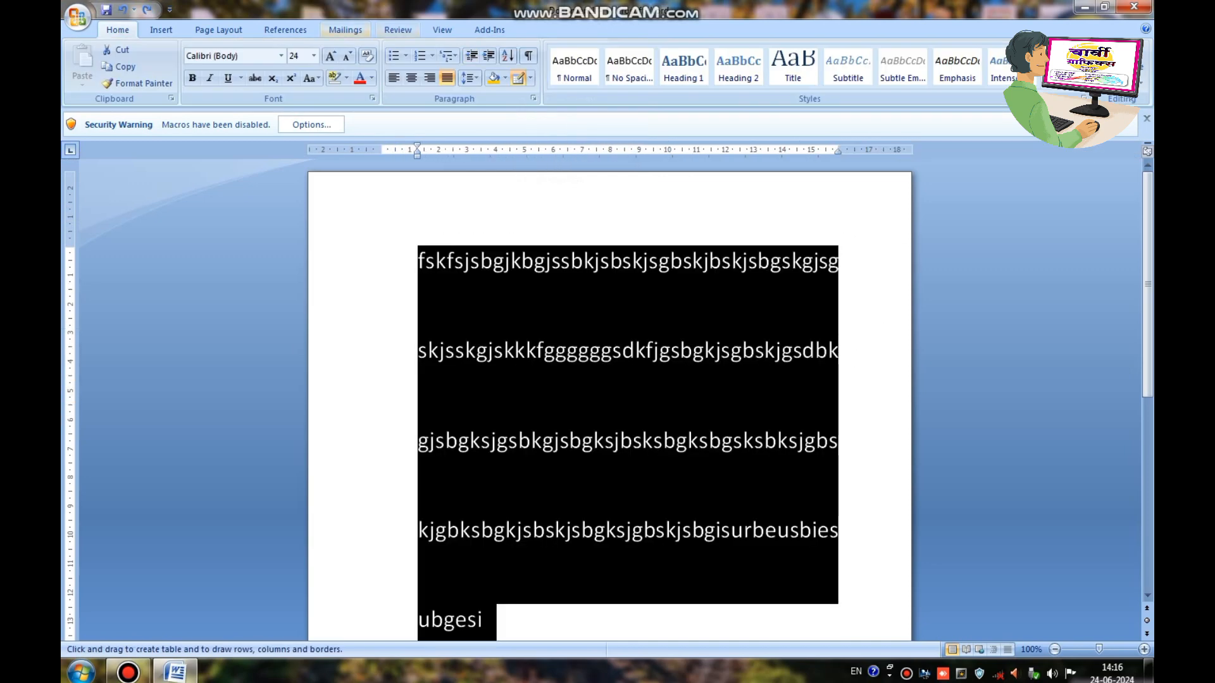
pyautogui.press('Escape')
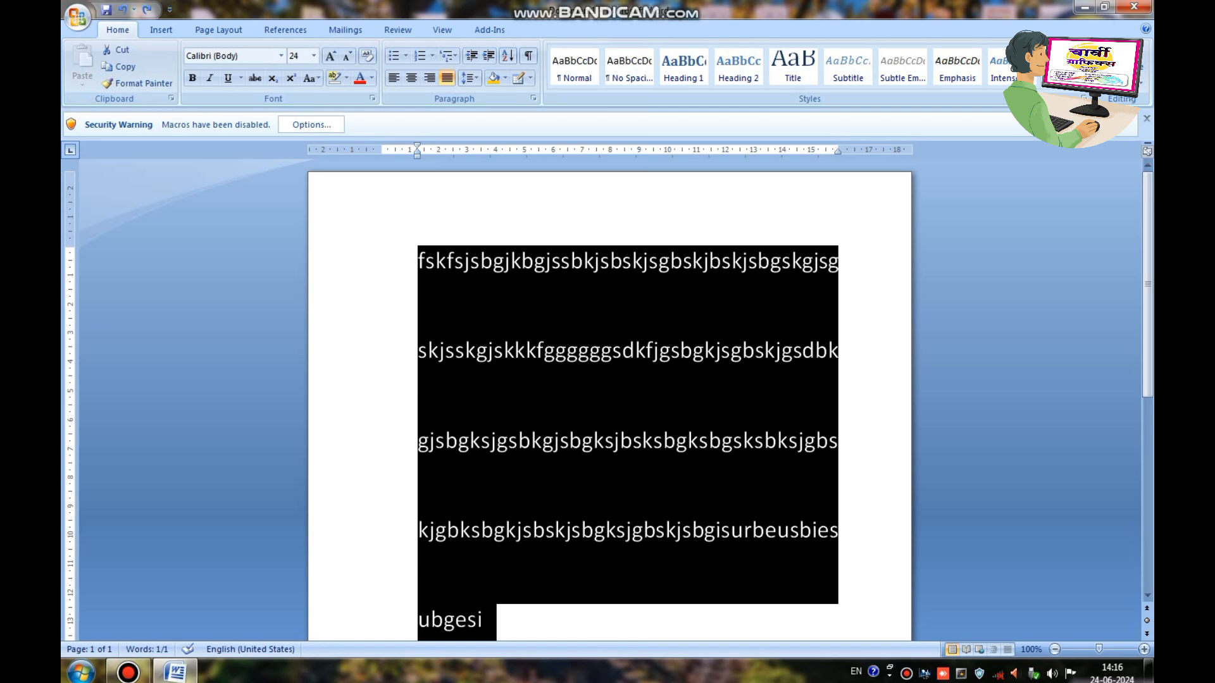
# Step: Replace the entire sample text with the numbers 1, 2, 3, 4 and 5, each on its own line
pyautogui.click(481, 261)
pyautogui.scroll(-3, 480, 261)
pyautogui.hotkey('ctrl', 'a')
pyautogui.scroll(3, 480, 260)
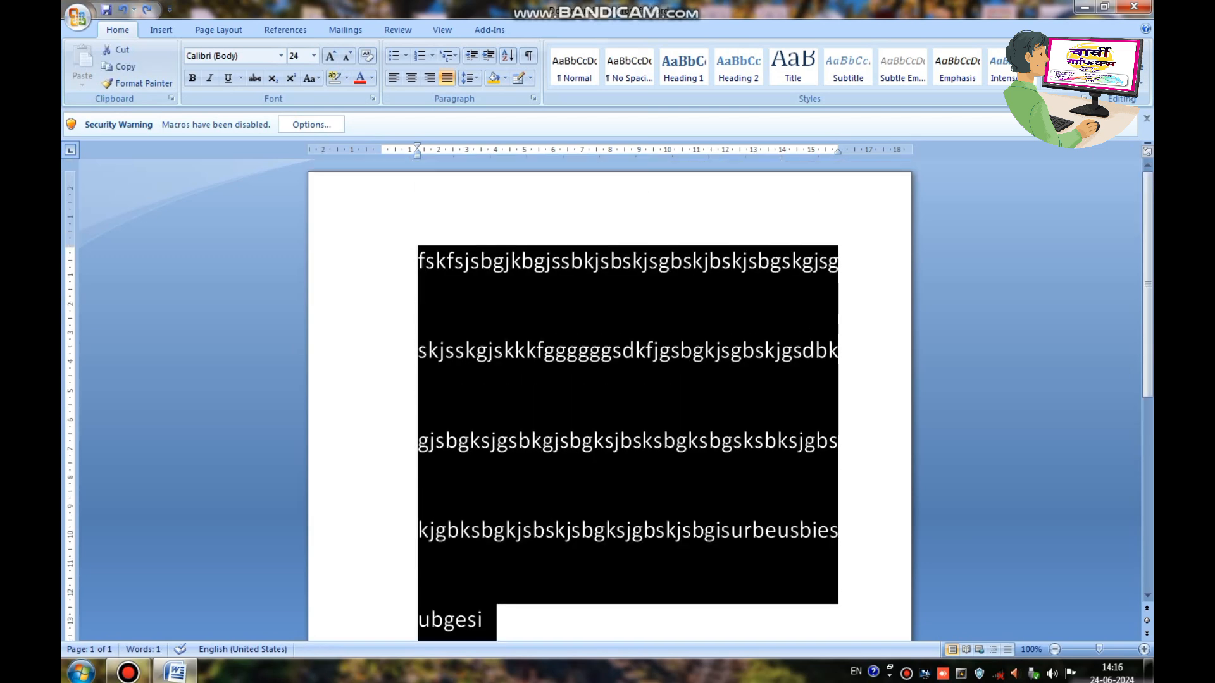
pyautogui.write('1')
pyautogui.press('Return')
pyautogui.write('2')
pyautogui.press('Return')
pyautogui.write('3')
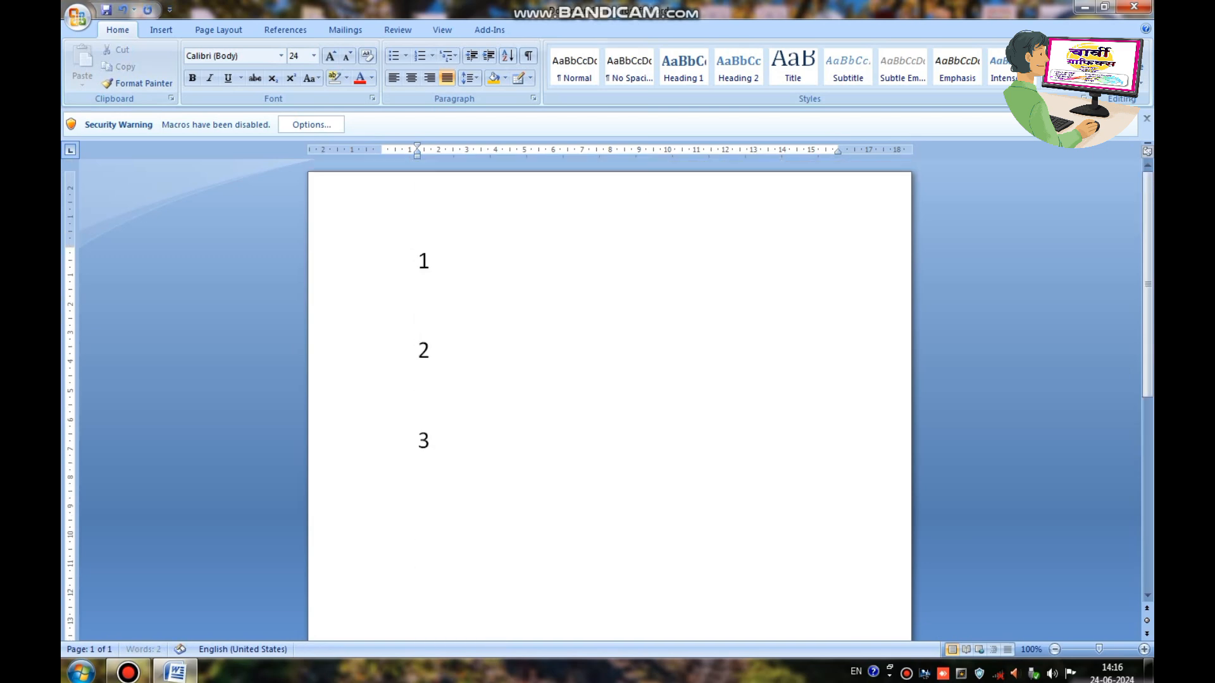
pyautogui.press('Return')
pyautogui.write('4')
pyautogui.press('Return')
pyautogui.write('5')
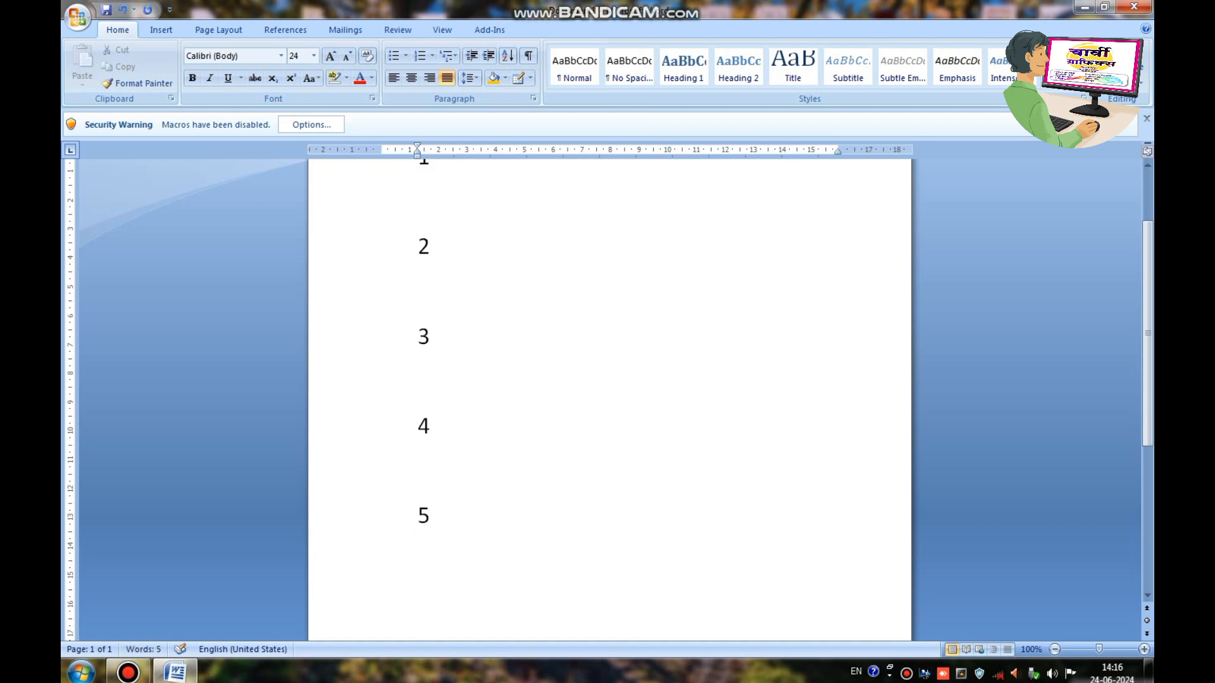
# Step: Select all five number lines and sort them by paragraphs as numbers in ascending order
pyautogui.scroll(3, 609, 399)
pyautogui.moveTo(450, 621); pyautogui.dragTo(414, 259)
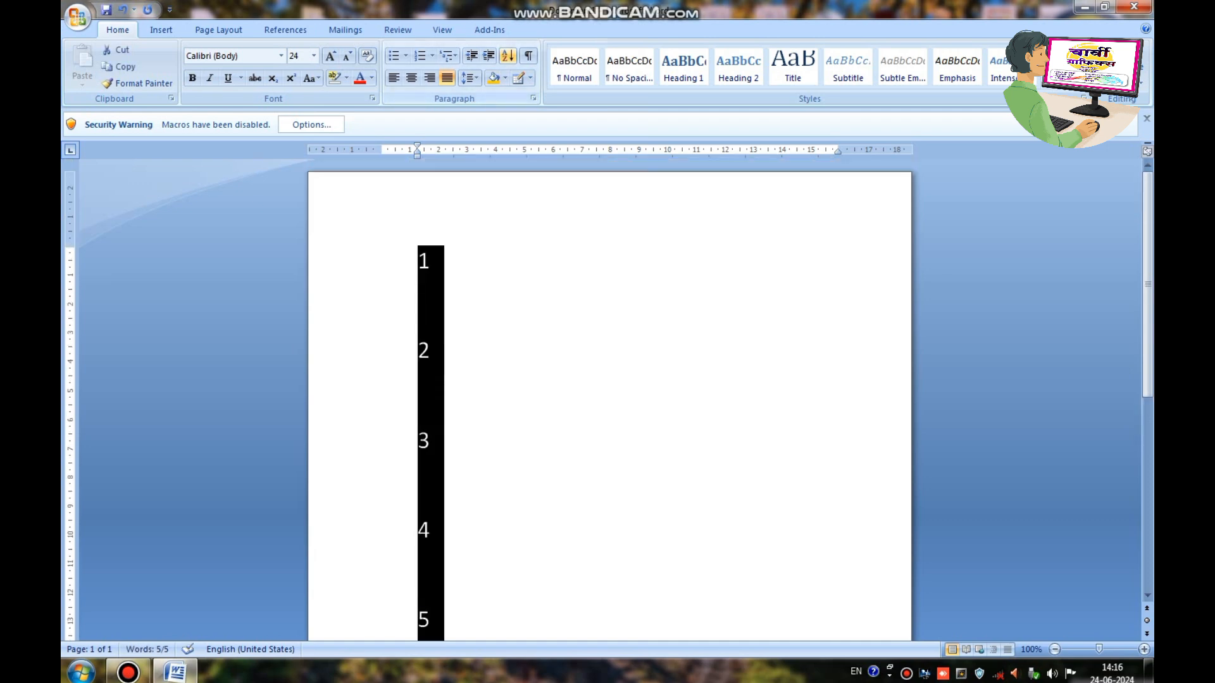
pyautogui.click(508, 55)
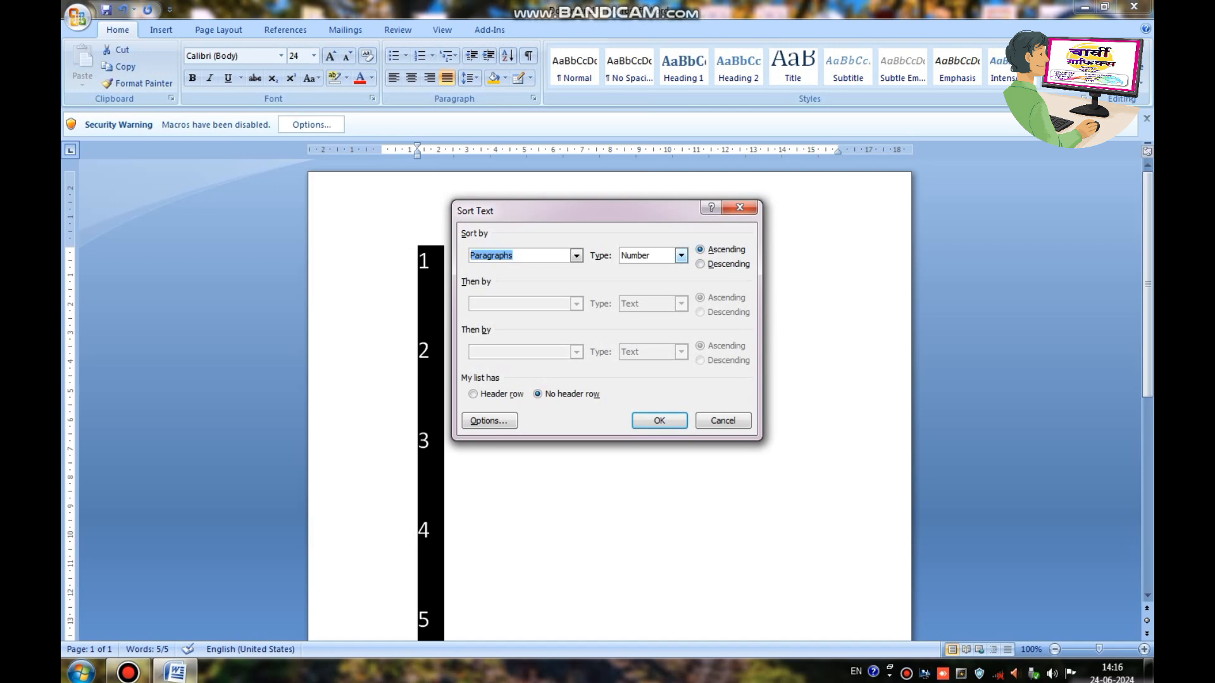
pyautogui.click(700, 250)
pyautogui.click(659, 420)
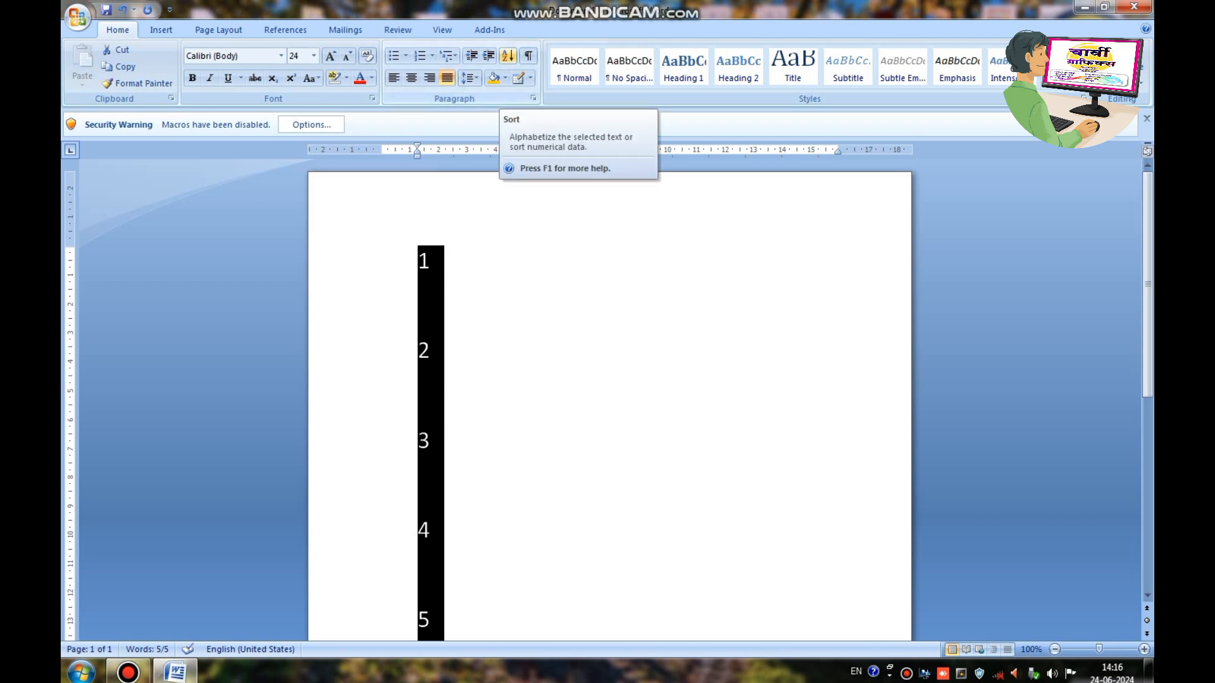
# Step: Sort the selected number lines by paragraphs as numbers in descending order
pyautogui.click(508, 55)
pyautogui.click(701, 265)
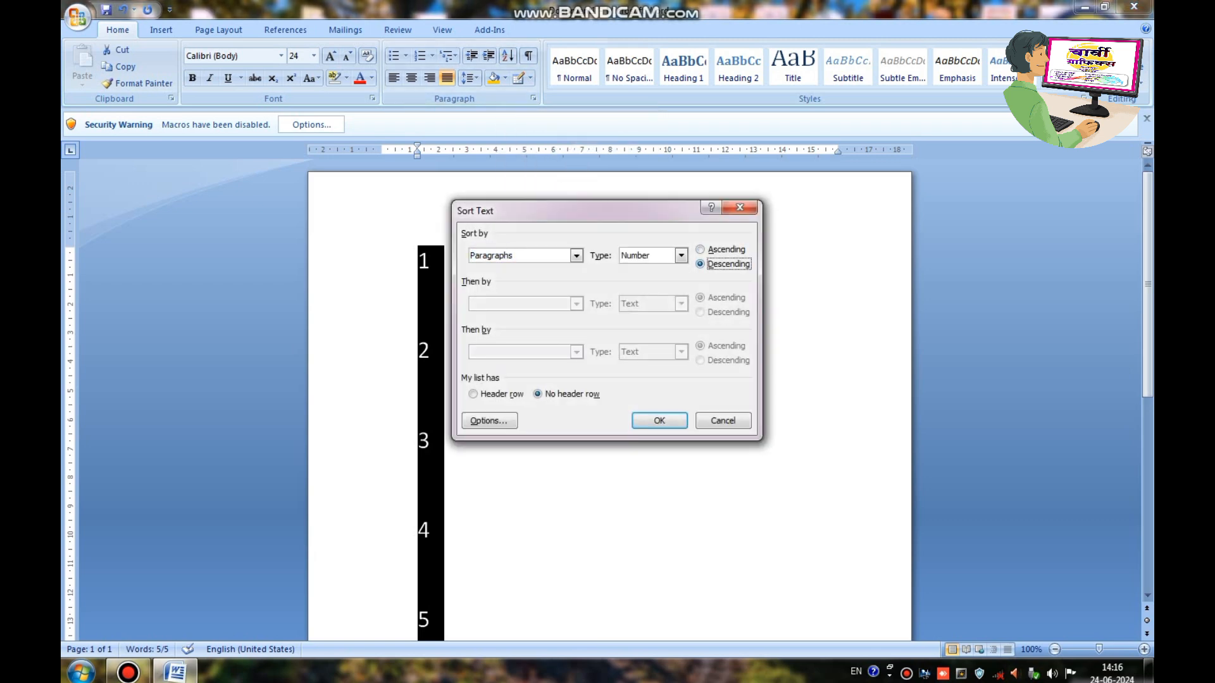
pyautogui.click(659, 420)
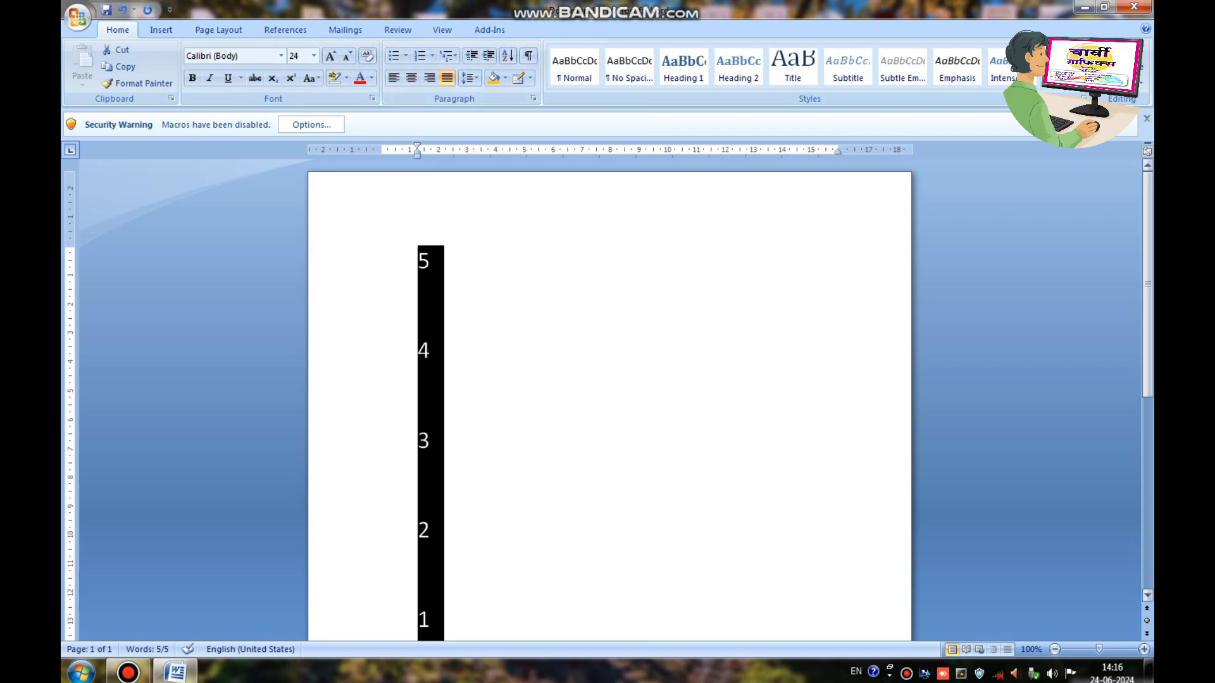
pyautogui.click(175, 672)
pyautogui.click(1083, 6)
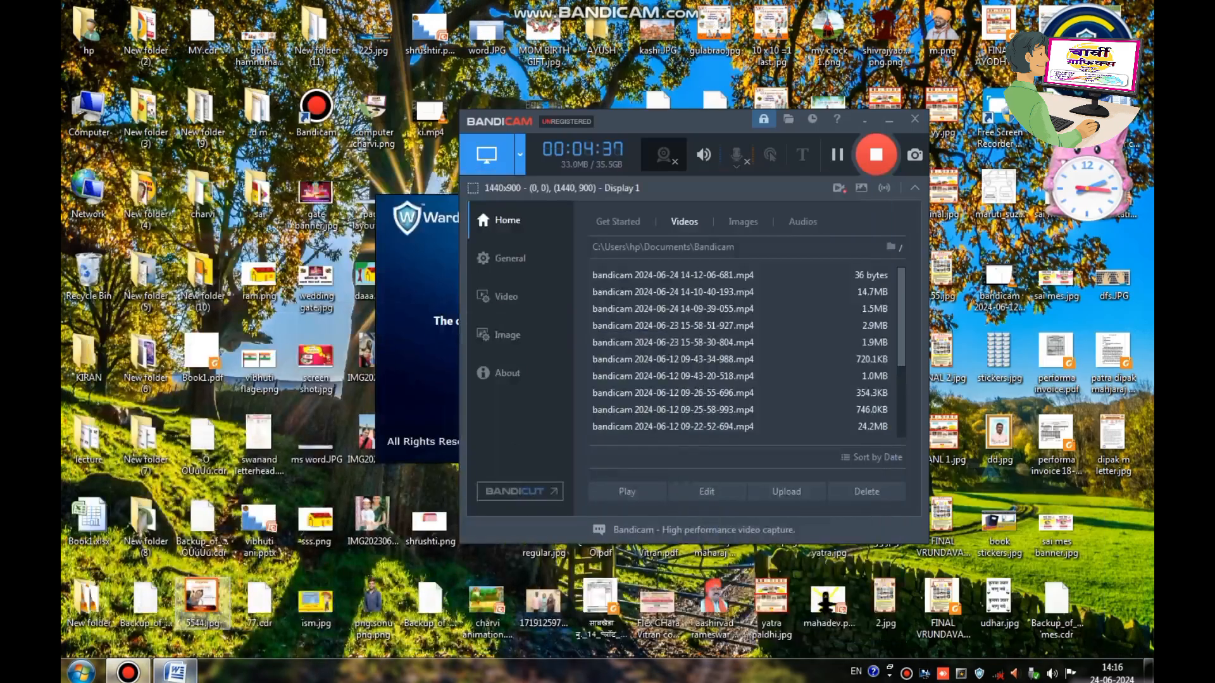